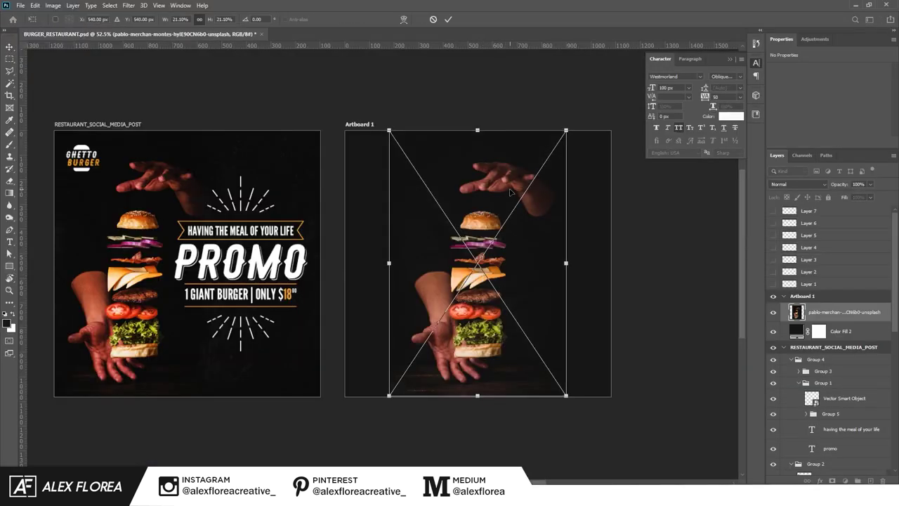
# Step: Drag the floating-burger JPG from the BURGER_RESTAURANT folder onto Artboard 1
pyautogui.moveTo(512, 192); pyautogui.dragTo(457, 196)
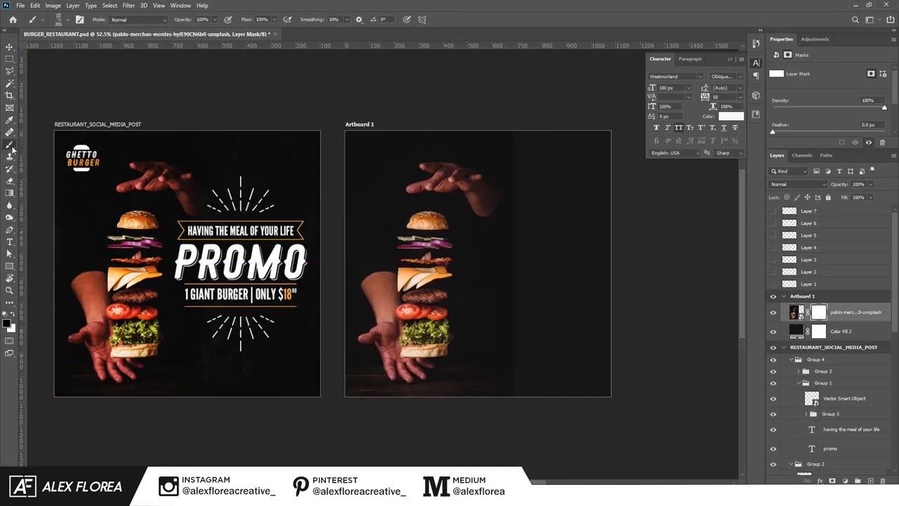
# Step: Try the 390 px and then the 414 px line-pattern brushes from the brush presets
pyautogui.click(67, 21)
pyautogui.moveTo(490, 123); pyautogui.dragTo(492, 268)
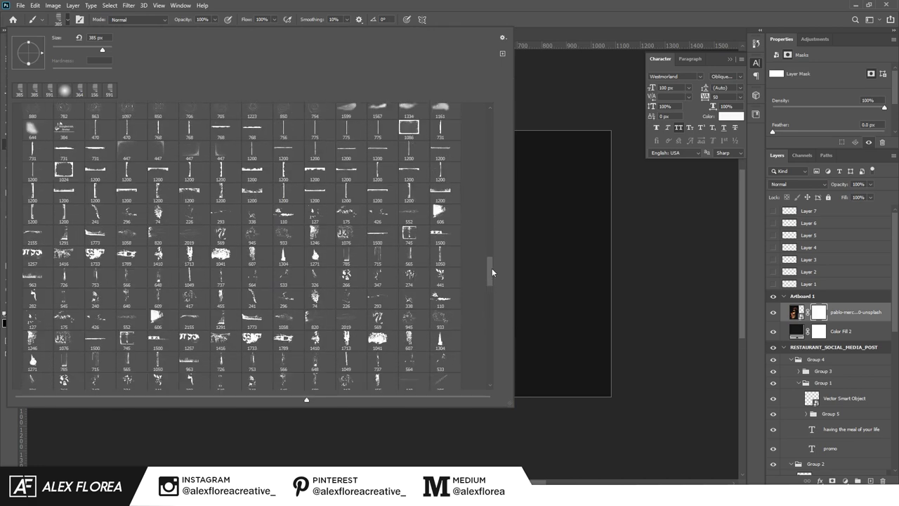
pyautogui.doubleClick(51, 229)
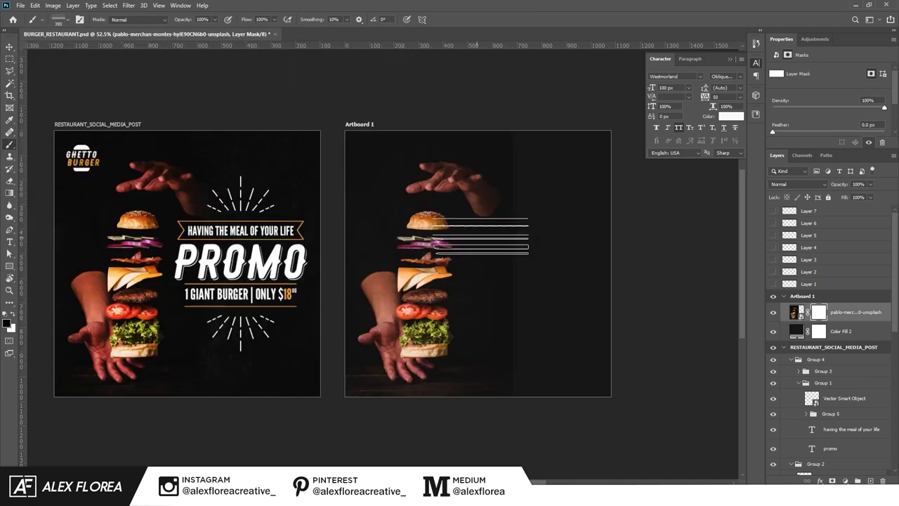
pyautogui.scroll(5, 548, 407)
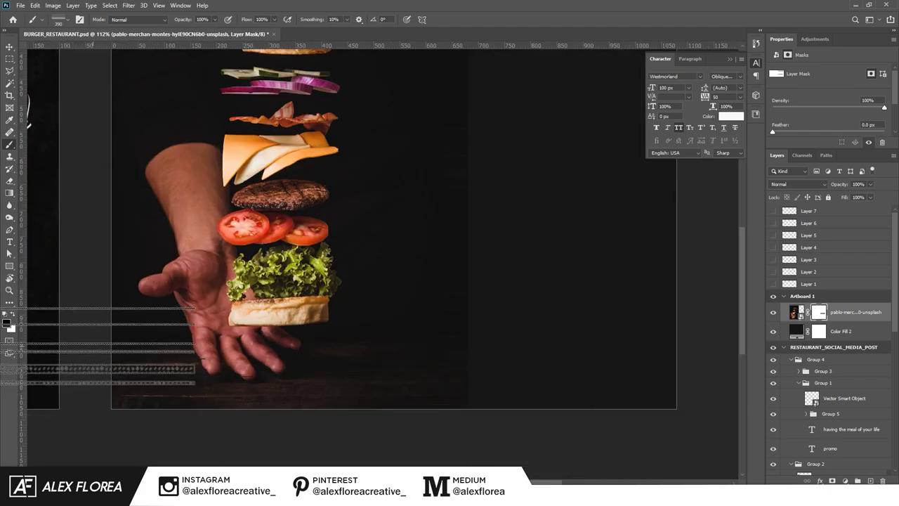
pyautogui.scroll(3, 492, 330)
pyautogui.scroll(5, 587, 223)
pyautogui.rightClick(586, 223)
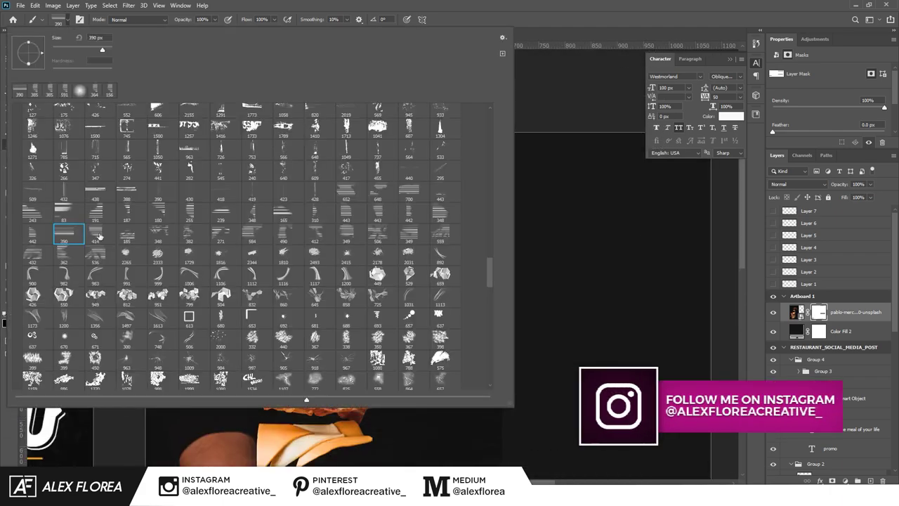
pyautogui.doubleClick(66, 235)
pyautogui.moveTo(486, 331)
pyautogui.mouseDown()
pyautogui.moveTo(564, 182)
pyautogui.moveTo(546, 66)
pyautogui.mouseUp()
pyautogui.scroll(-5, 590, 351)
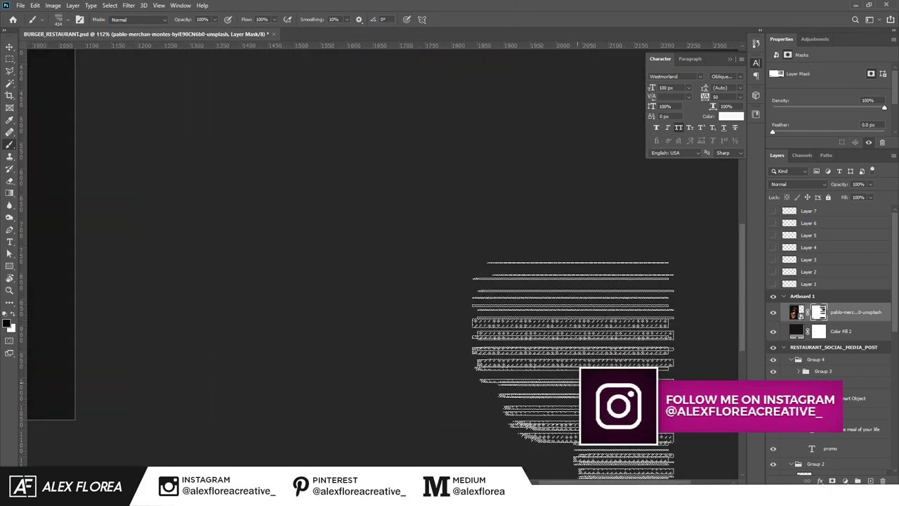
# Step: Scale the burger photo down to about 94% and target its layer mask for brushing
pyautogui.hotkey('ctrl', 't')
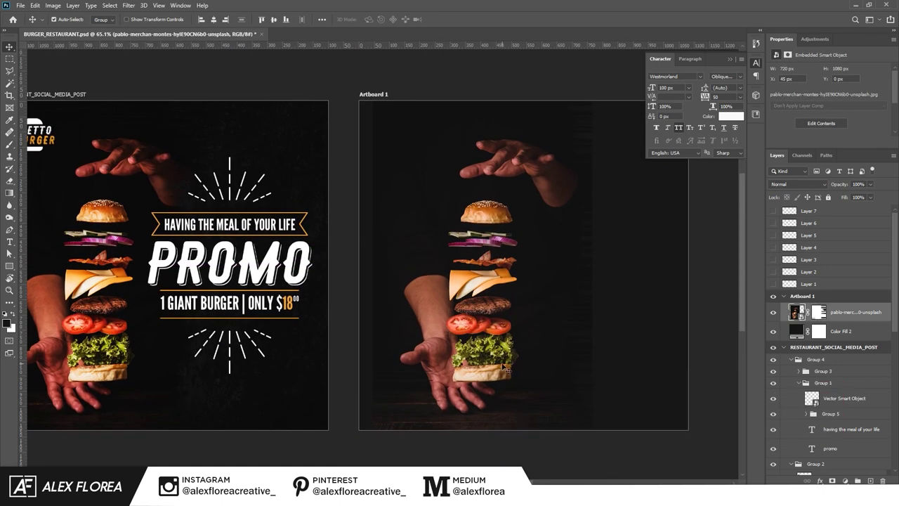
pyautogui.moveTo(586, 100); pyautogui.dragTo(573, 133)
pyautogui.press('Return')
pyautogui.click(819, 312)
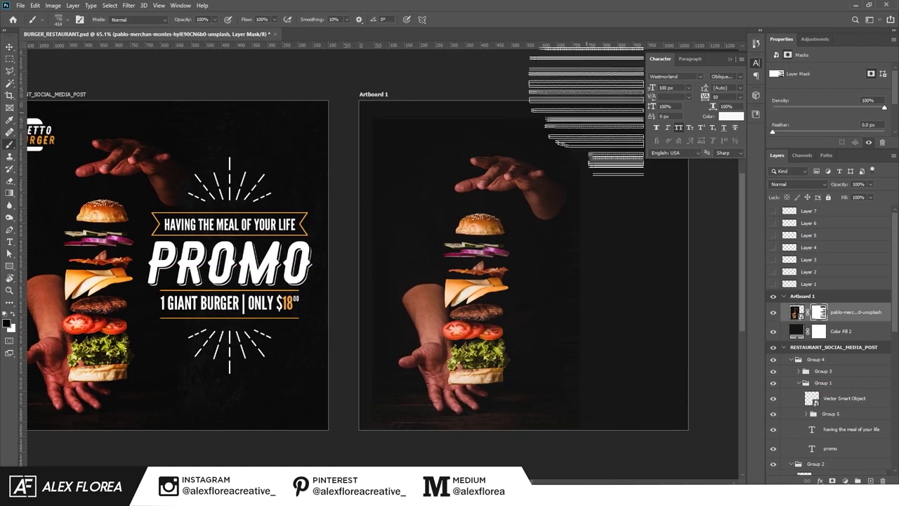
pyautogui.press('b')
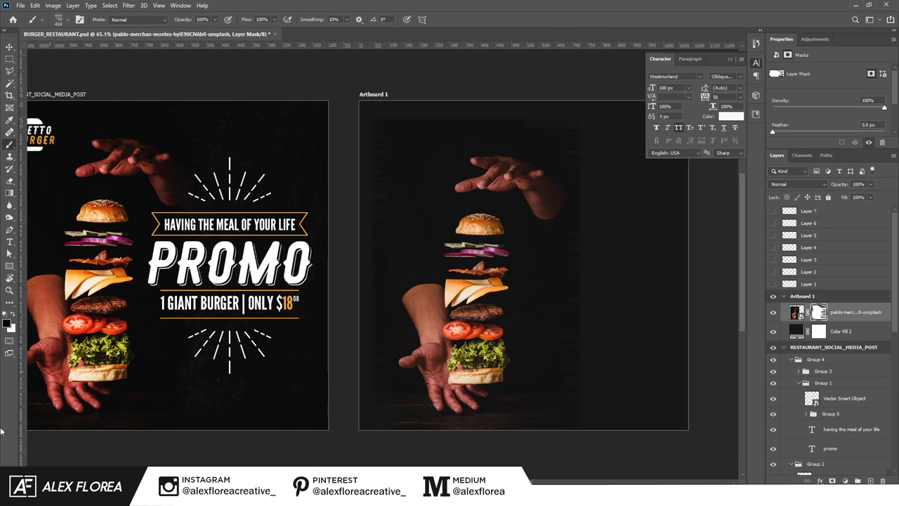
pyautogui.rightClick(38, 51)
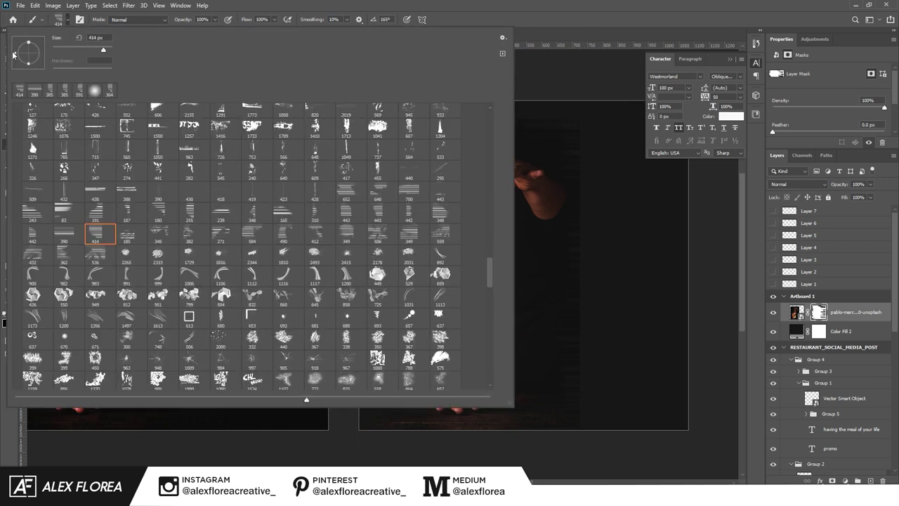
pyautogui.press('Return')
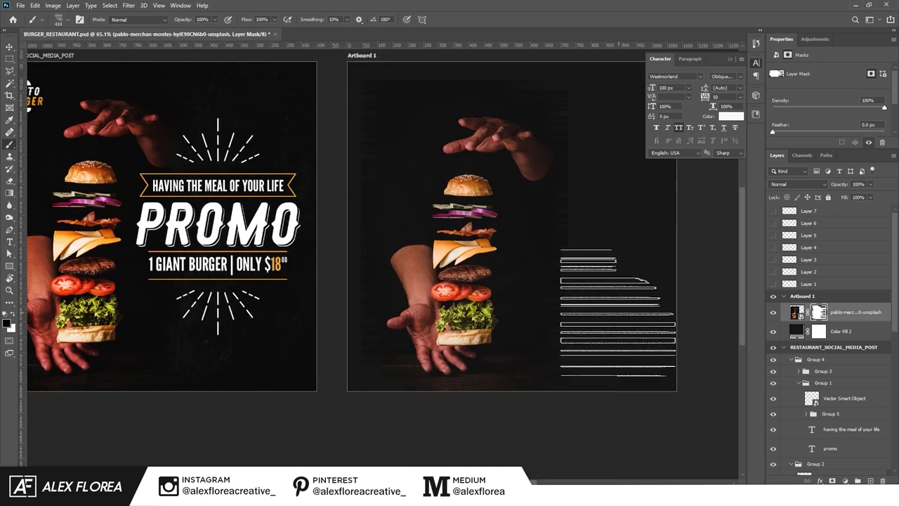
# Step: Switch to the 348 px line brush and bring both artboards back into view
pyautogui.scroll(3, 476, 86)
pyautogui.scroll(-2, 279, 369)
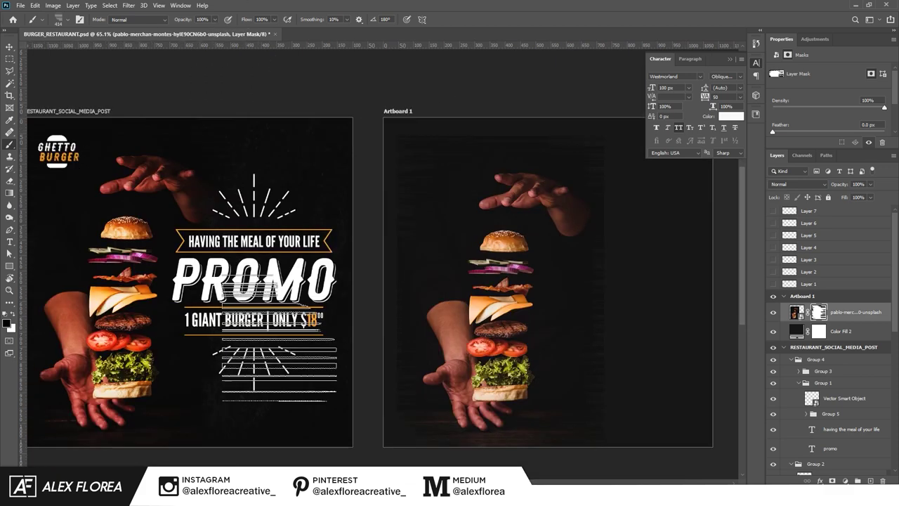
pyautogui.scroll(-1, 638, 428)
pyautogui.hscroll(2, 638, 428)
pyautogui.rightClick(277, 294)
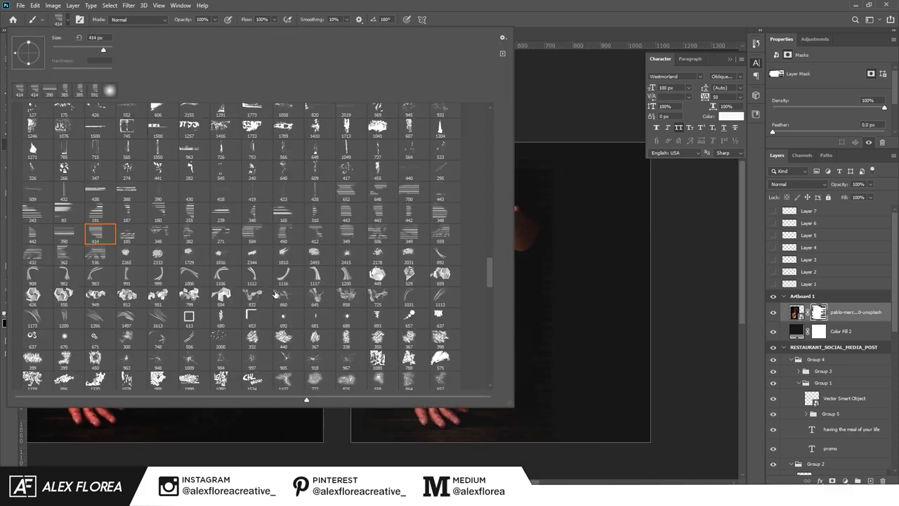
pyautogui.doubleClick(440, 218)
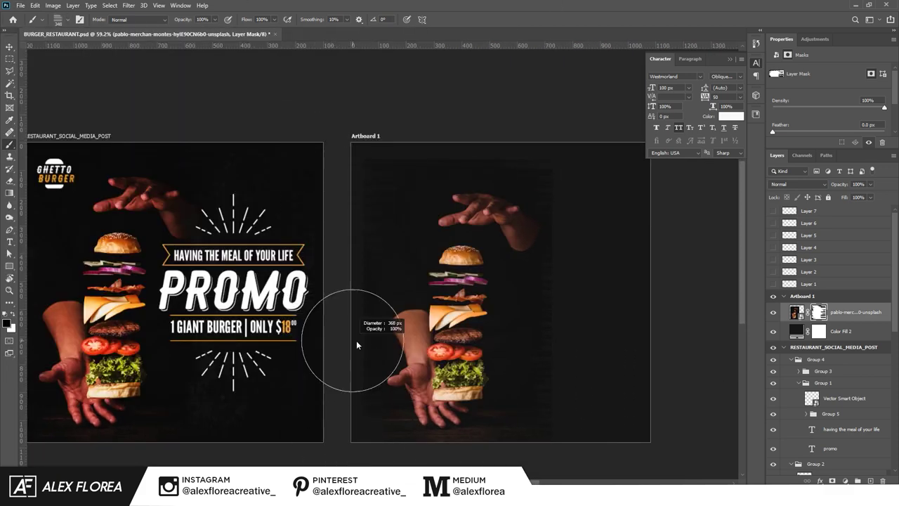
pyautogui.moveTo(620, 384); pyautogui.dragTo(664, 331)
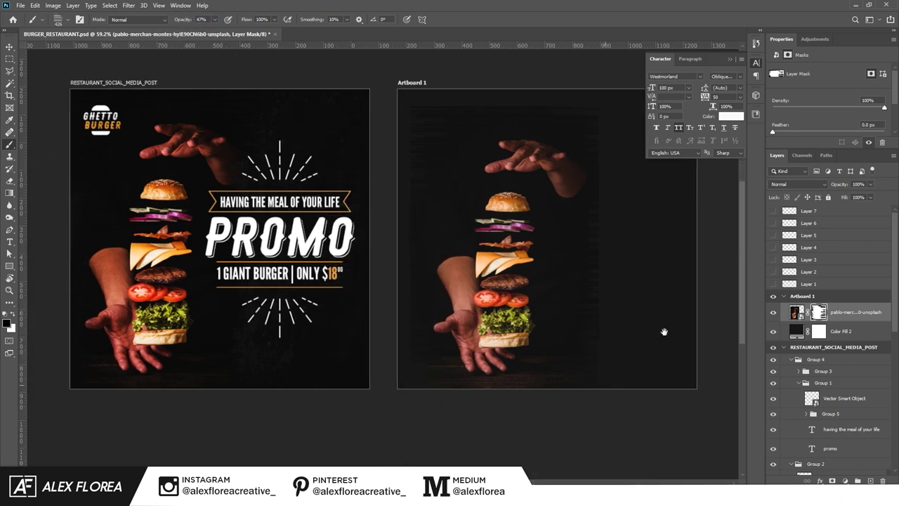
# Step: Nudge the burger photo right, then paint the mask edges with the 700 px line brush
pyautogui.press('v')
pyautogui.scroll(1, 585, 295)
pyautogui.moveTo(465, 283); pyautogui.dragTo(479, 283)
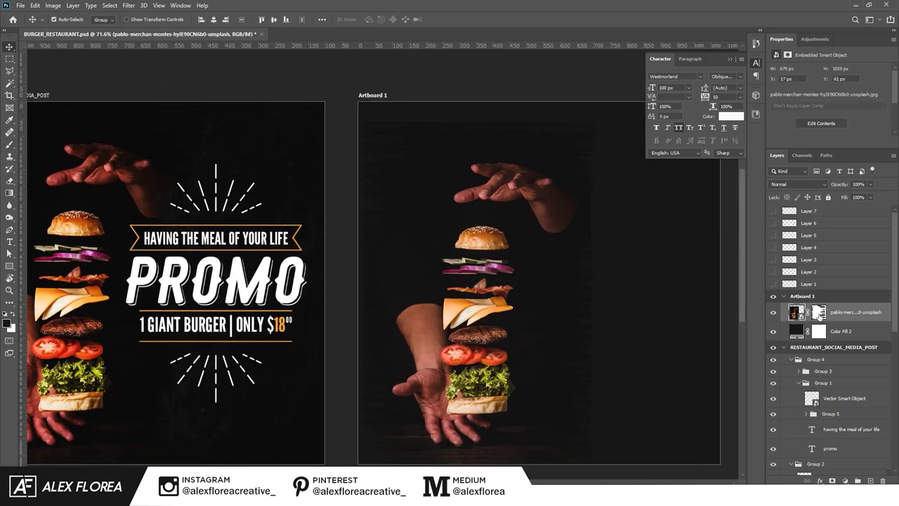
pyautogui.click(818, 311)
pyautogui.press('b')
pyautogui.click(64, 19)
pyautogui.click(409, 190)
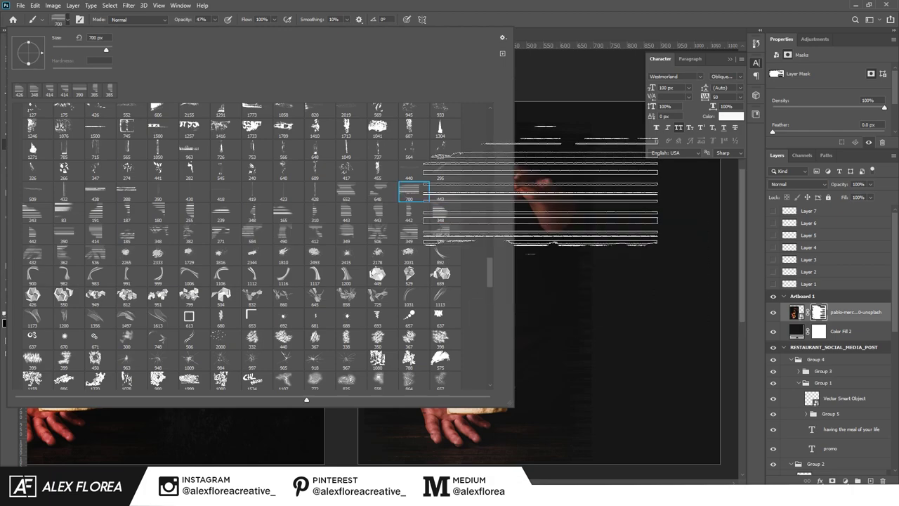
pyautogui.click(528, 211)
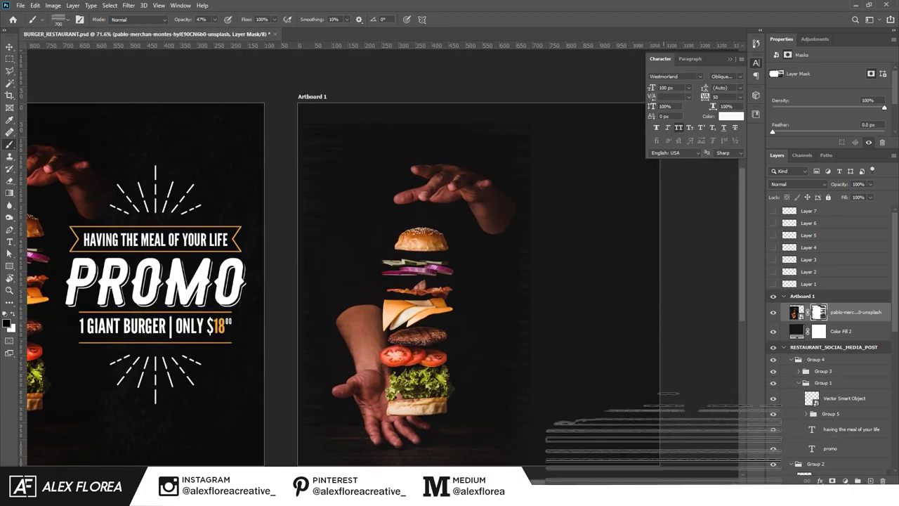
pyautogui.scroll(-3, 582, 397)
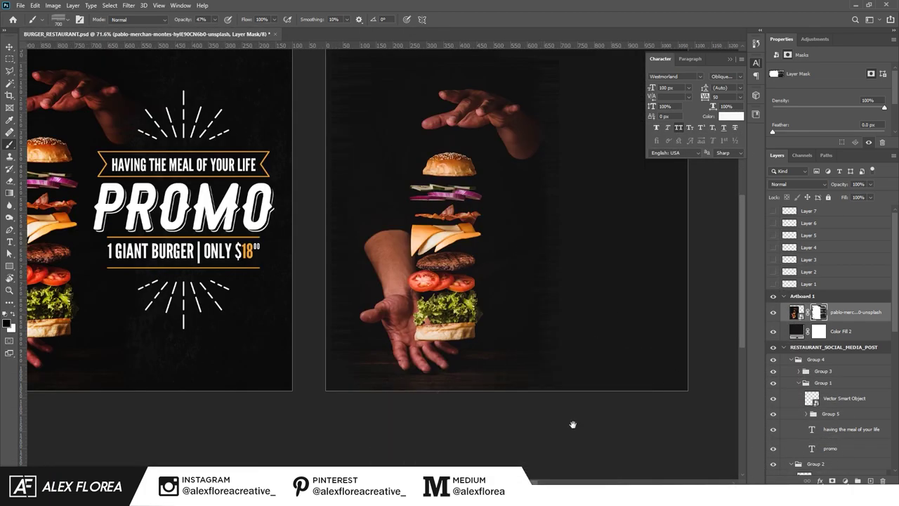
pyautogui.scroll(-3, 571, 423)
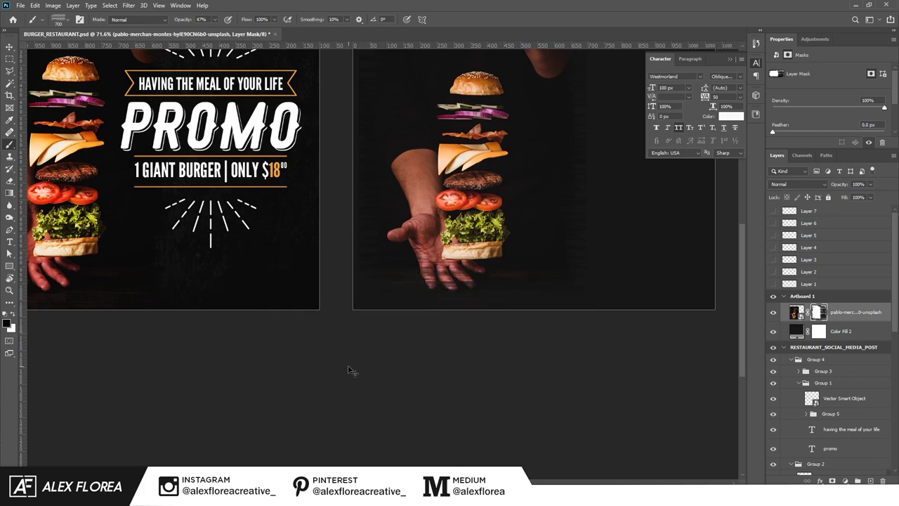
pyautogui.scroll(3, 449, 379)
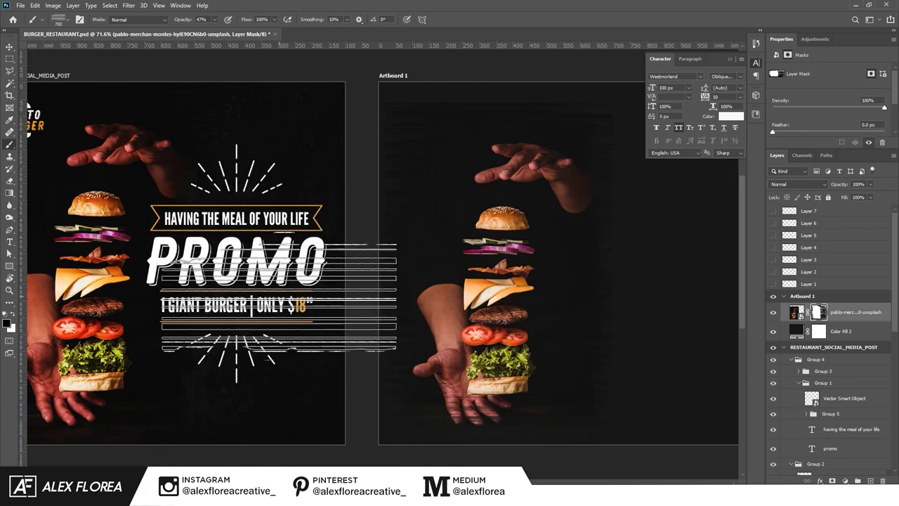
pyautogui.keyDown('alt'); pyautogui.scroll(-2, 337, 183); pyautogui.keyUp('alt')
# Step: Add Brightness/Contrast and Vibrance adjustments above the photo, with vibrance at -27
pyautogui.hscroll(2, 472, 363)
pyautogui.press('v')
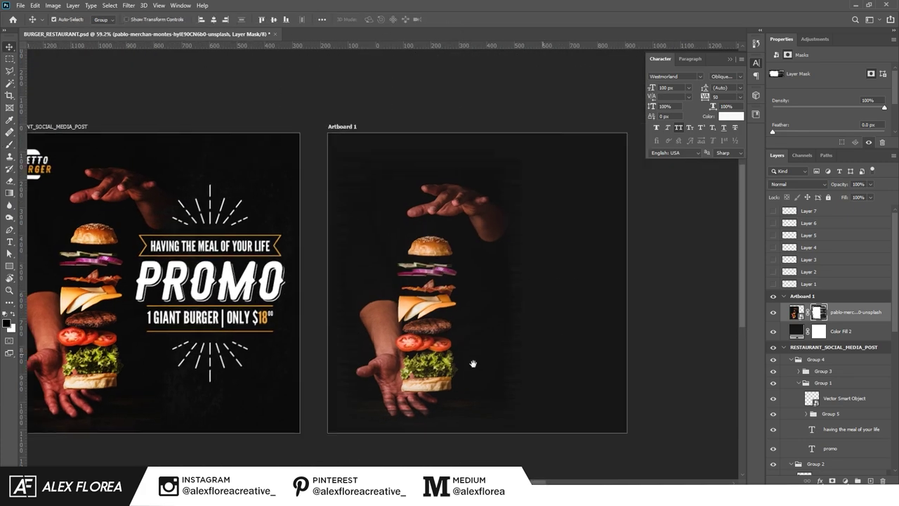
pyautogui.click(845, 481)
pyautogui.click(824, 344)
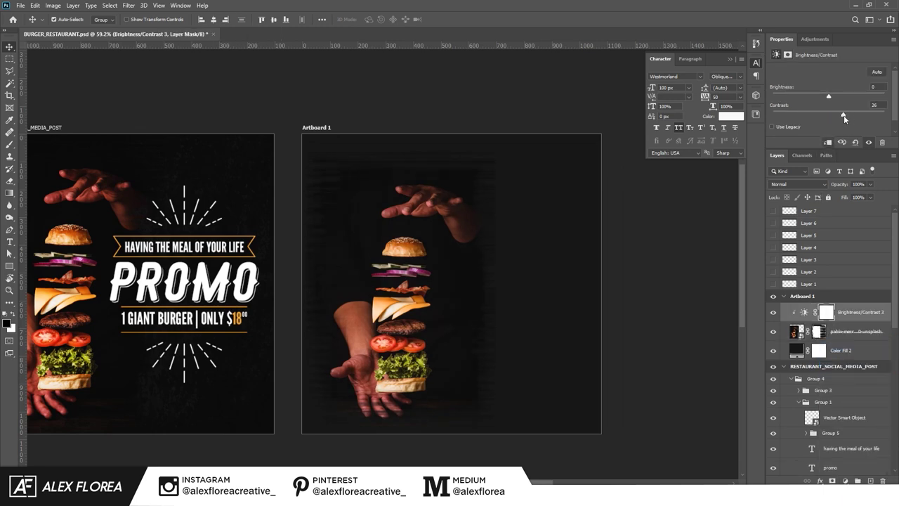
pyautogui.click(846, 481)
pyautogui.click(857, 331)
pyautogui.moveTo(829, 79); pyautogui.dragTo(805, 87)
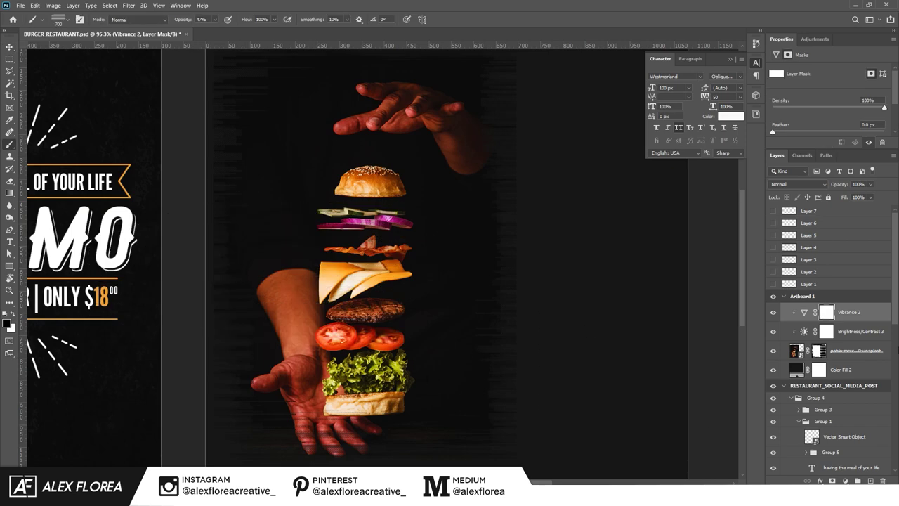
# Step: Paint the Vibrance 2 mask over the burger with a soft round brush, toggling it to compare
pyautogui.click(68, 19)
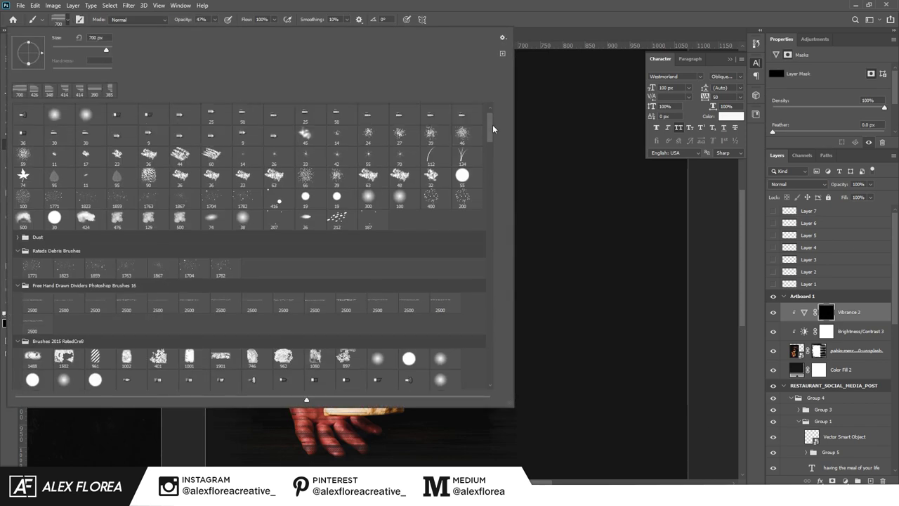
pyautogui.scroll(3, 76, 125)
pyautogui.doubleClick(376, 337)
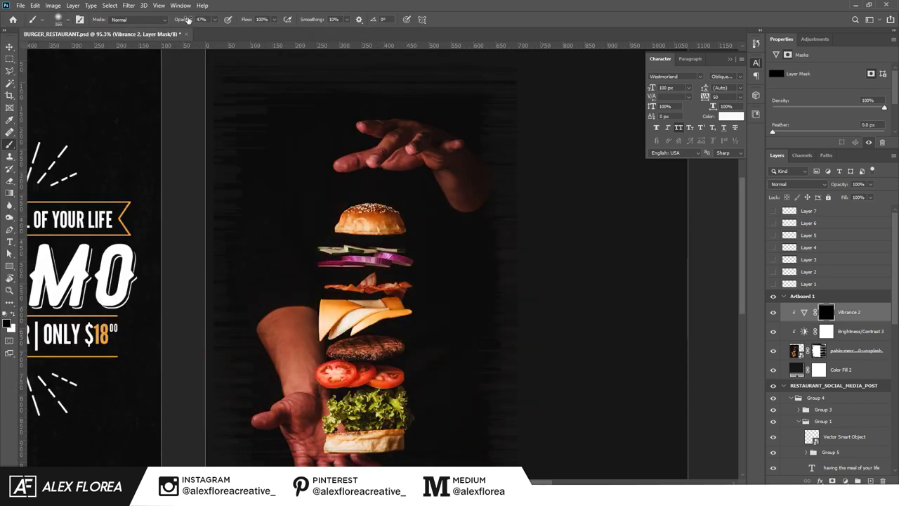
pyautogui.scroll(2, 354, 346)
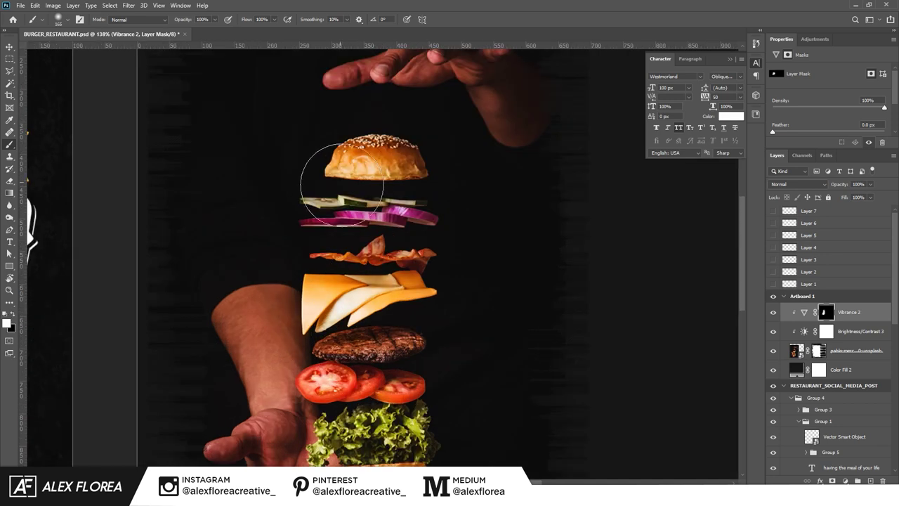
pyautogui.scroll(-3, 337, 372)
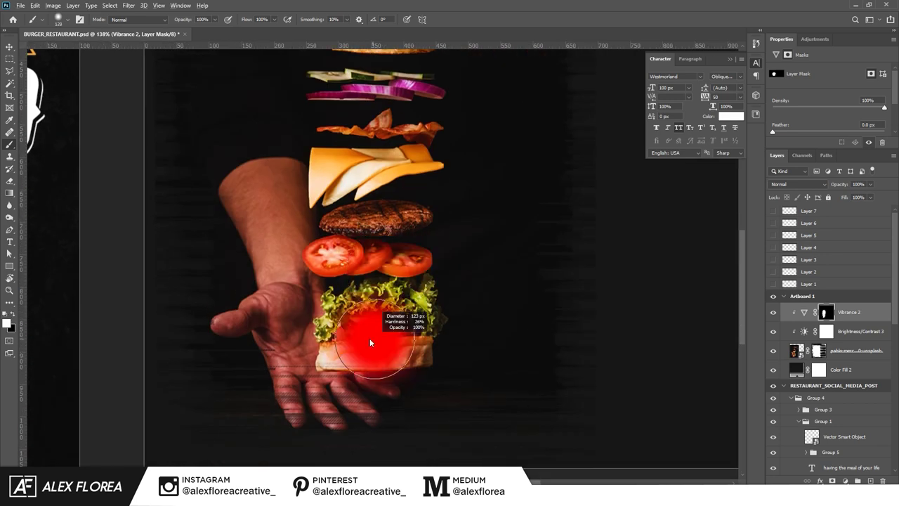
pyautogui.keyDown('shift'); pyautogui.click(826, 313); pyautogui.keyUp('shift')
pyautogui.click(773, 311)
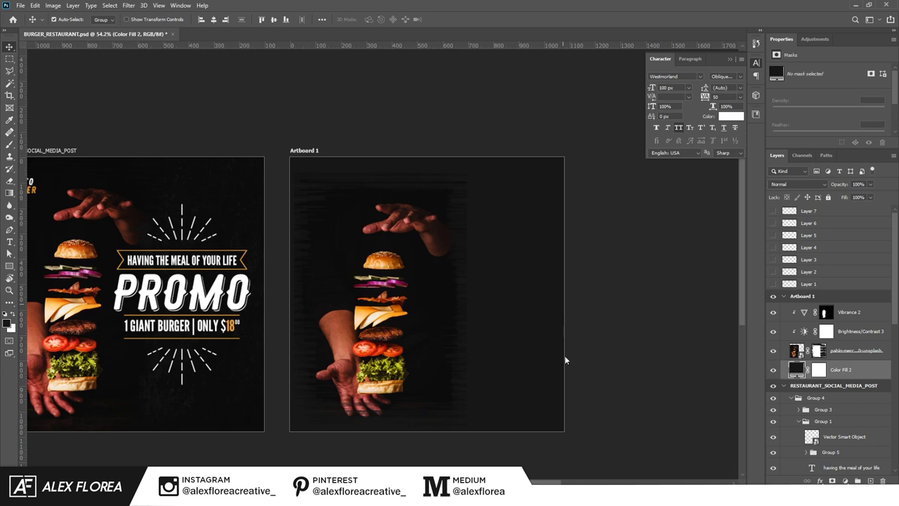
# Step: Enlarge the grunge texture to cover the artboard and set it to Soft Light
pyautogui.moveTo(588, 328); pyautogui.dragTo(597, 458)
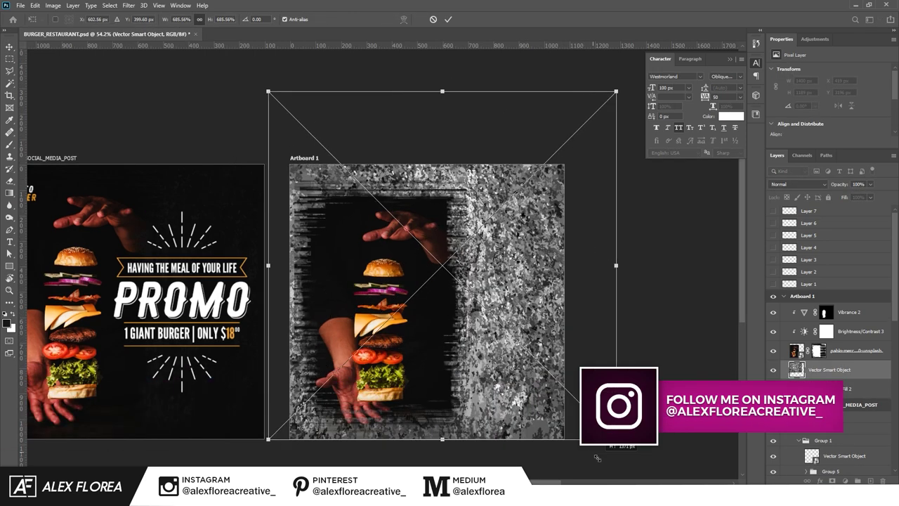
pyautogui.press('Return')
pyautogui.click(799, 184)
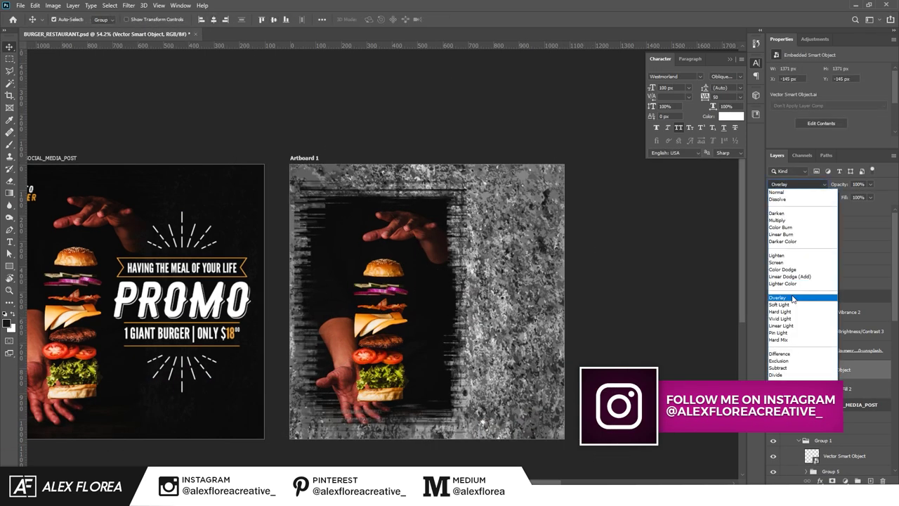
pyautogui.click(792, 302)
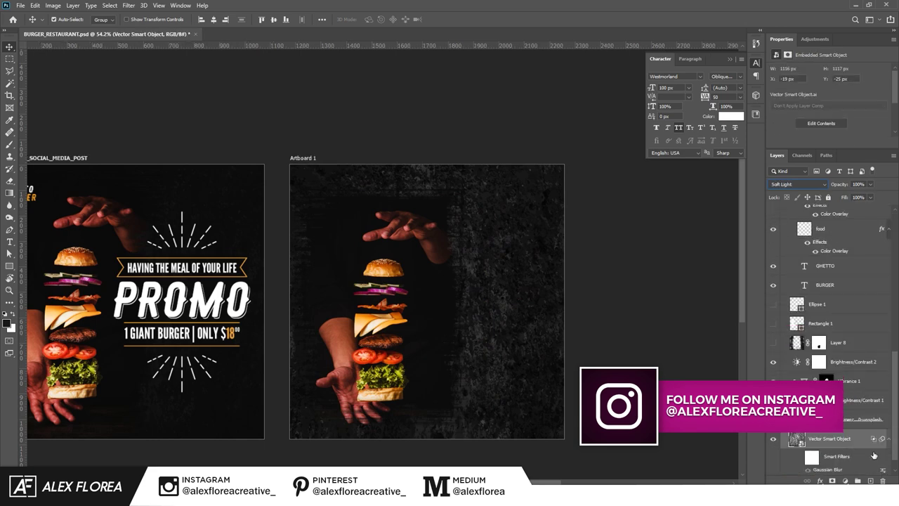
pyautogui.scroll(-5, 841, 422)
pyautogui.scroll(5, 841, 435)
# Step: Adjust the texture's Blend If settings and add a Brightness/Contrast adjustment
pyautogui.doubleClick(867, 242)
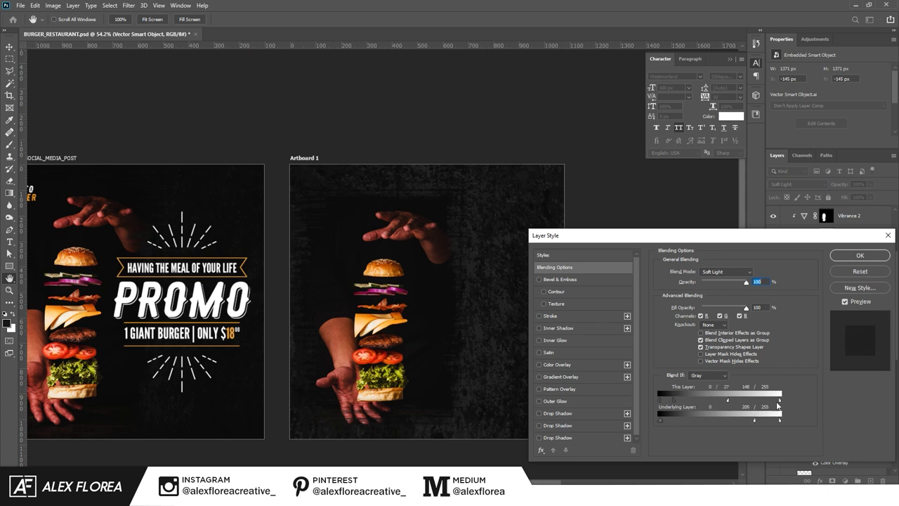
pyautogui.click(860, 255)
pyautogui.scroll(-5, 870, 421)
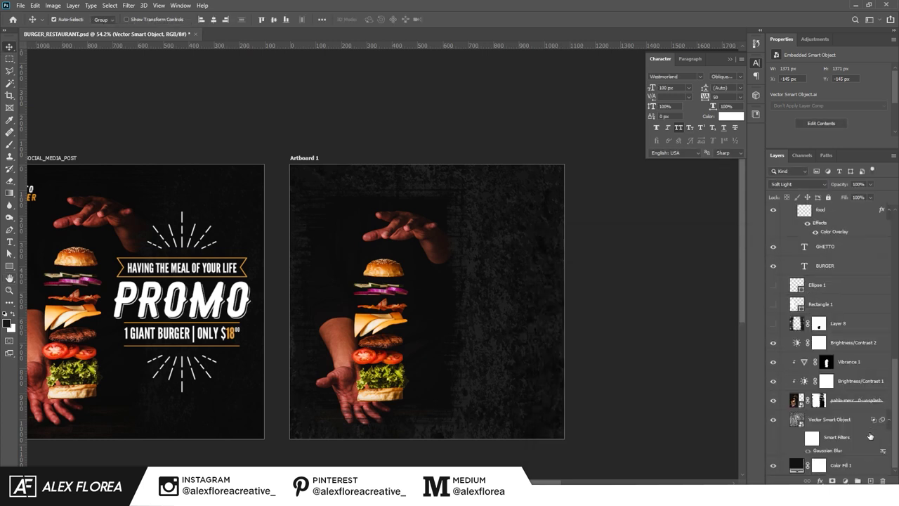
pyautogui.click(851, 346)
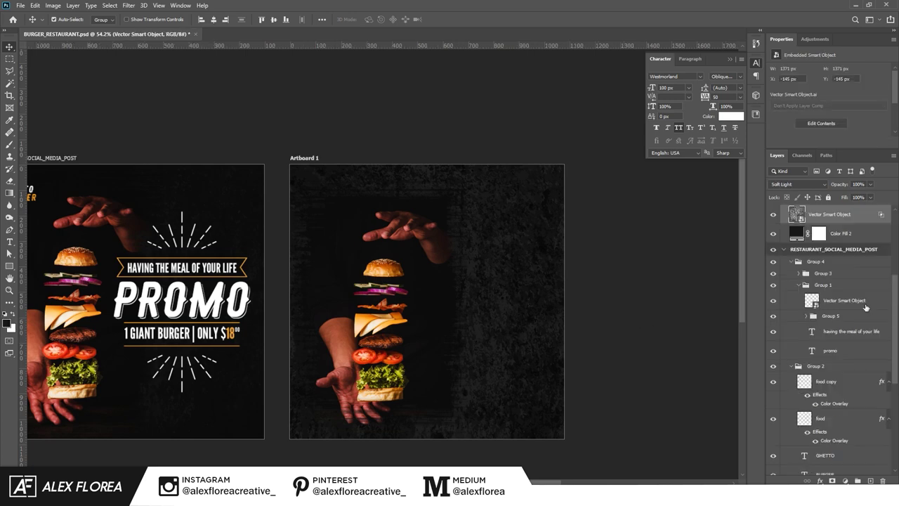
pyautogui.rightClick(823, 312)
pyautogui.click(867, 344)
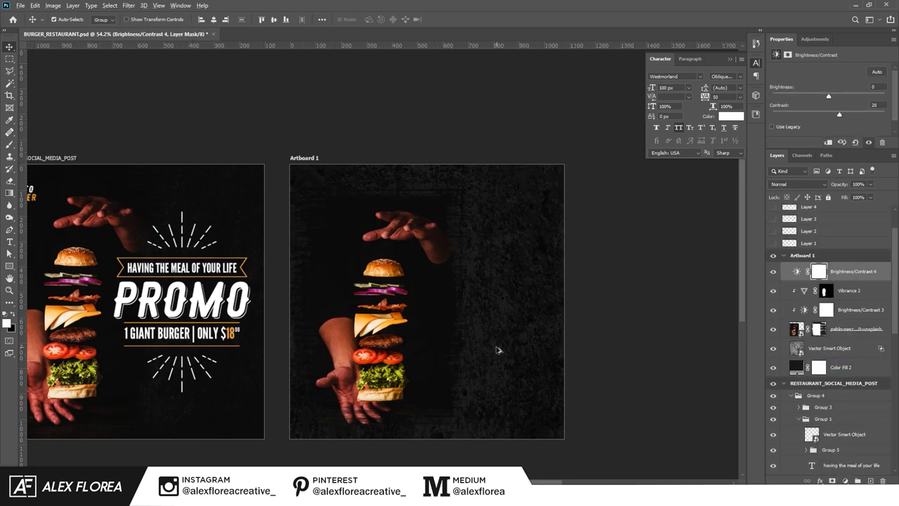
# Step: Set the background Color Fill to #0c0c0c, then reselect the photo, texture and PROMO title
pyautogui.scroll(1, 497, 350)
pyautogui.doubleClick(796, 366)
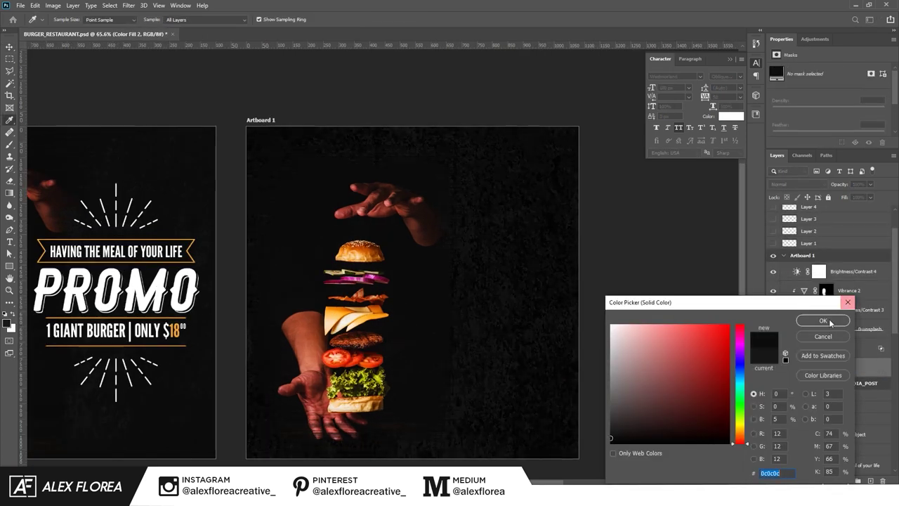
pyautogui.click(823, 321)
pyautogui.press('v')
pyautogui.click(490, 326)
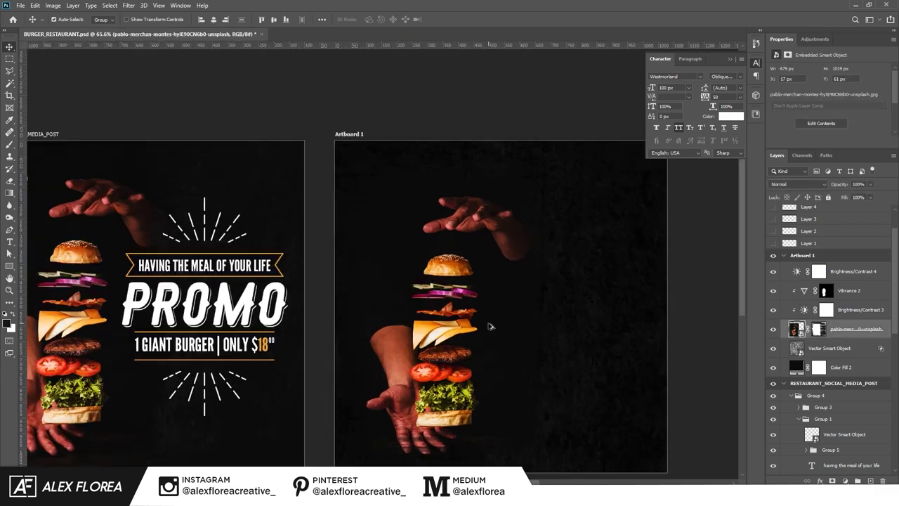
pyautogui.scroll(-1, 490, 326)
pyautogui.click(550, 365)
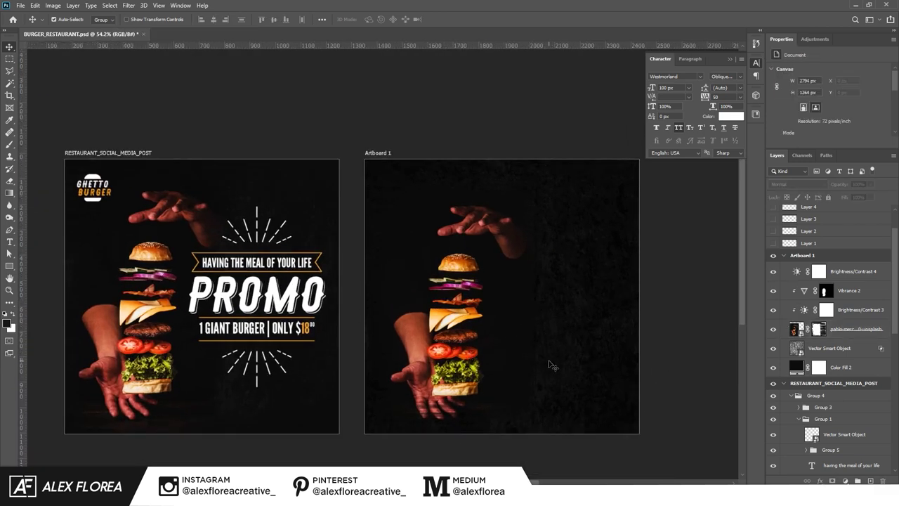
pyautogui.doubleClick(263, 298)
# Step: Type 'GHETTO' in 140 px Westmorland and turn a duplicated copy into 'BURGER'
pyautogui.click(558, 319)
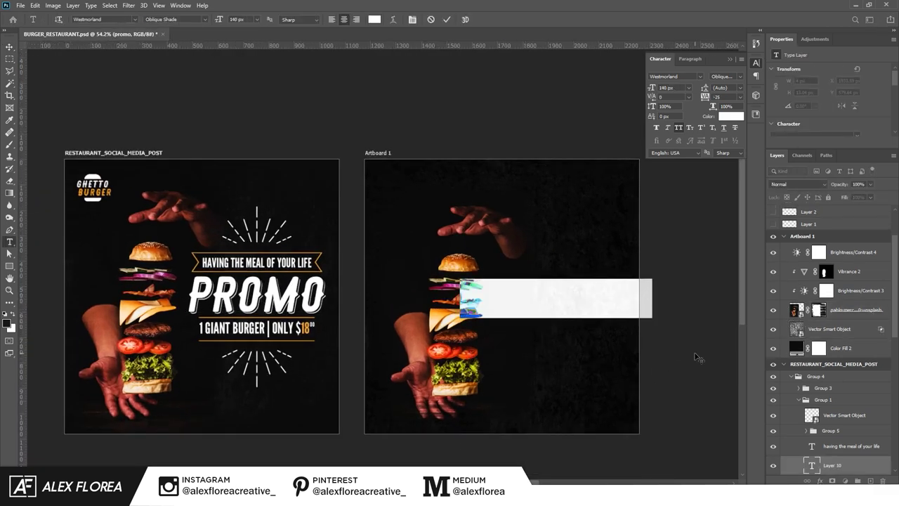
pyautogui.write('ghetto')
pyautogui.hotkey('ctrl', 'Return')
pyautogui.click(740, 78)
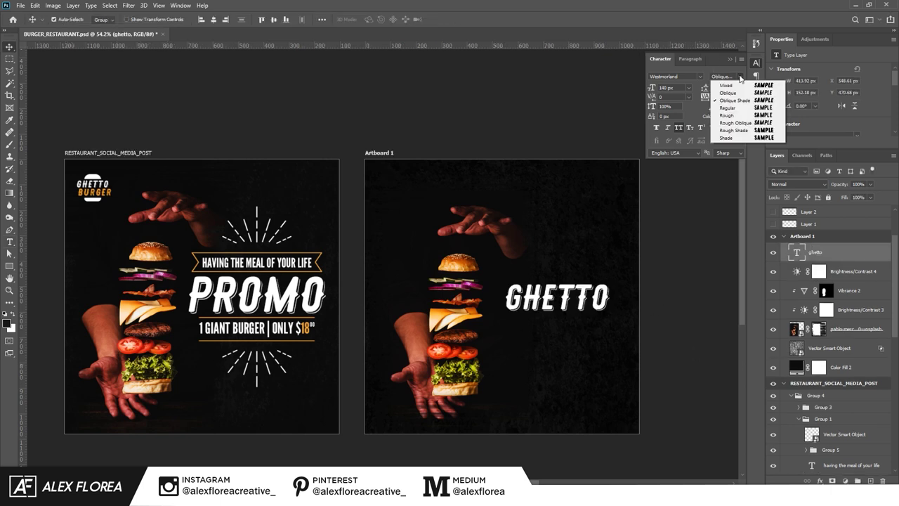
pyautogui.doubleClick(581, 337)
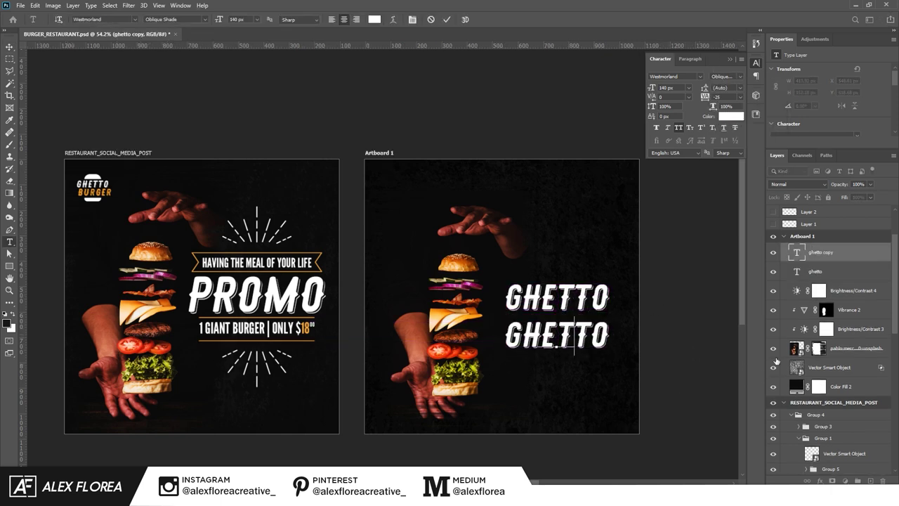
pyautogui.write('u')
pyautogui.hotkey('ctrl', 'Return')
pyautogui.press('v')
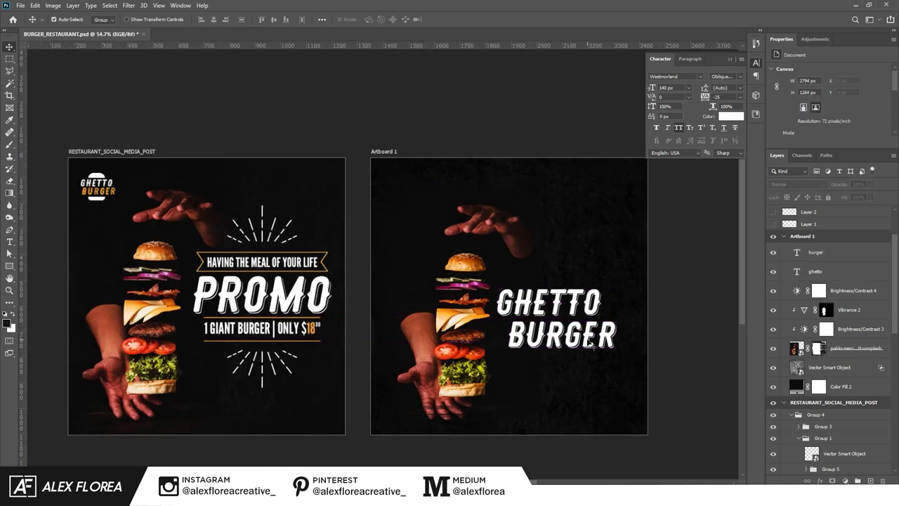
# Step: Sample the logo's orange with the Eyedropper and apply it to the BURGER text
pyautogui.scroll(3, 99, 211)
pyautogui.press('i')
pyautogui.click(123, 174)
pyautogui.scroll(-3, 351, 281)
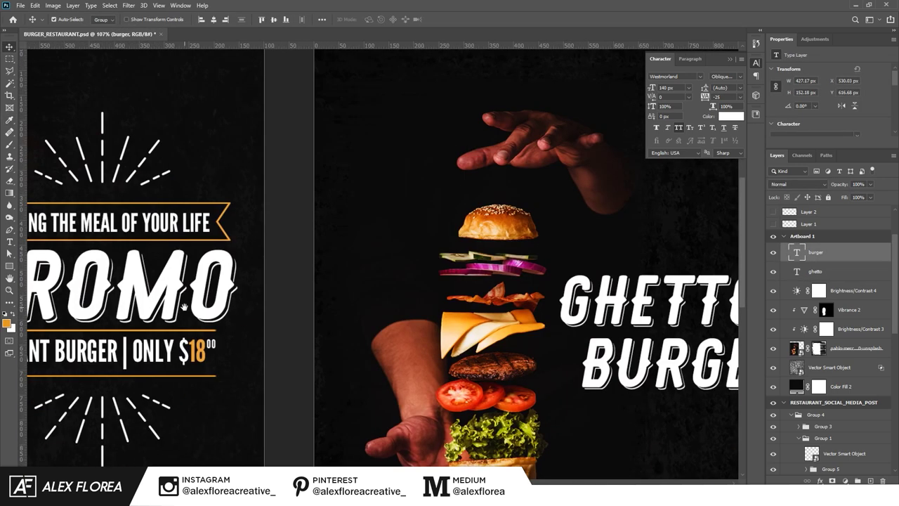
pyautogui.press('v')
pyautogui.click(730, 116)
pyautogui.click(821, 321)
pyautogui.moveTo(474, 352); pyautogui.dragTo(416, 347)
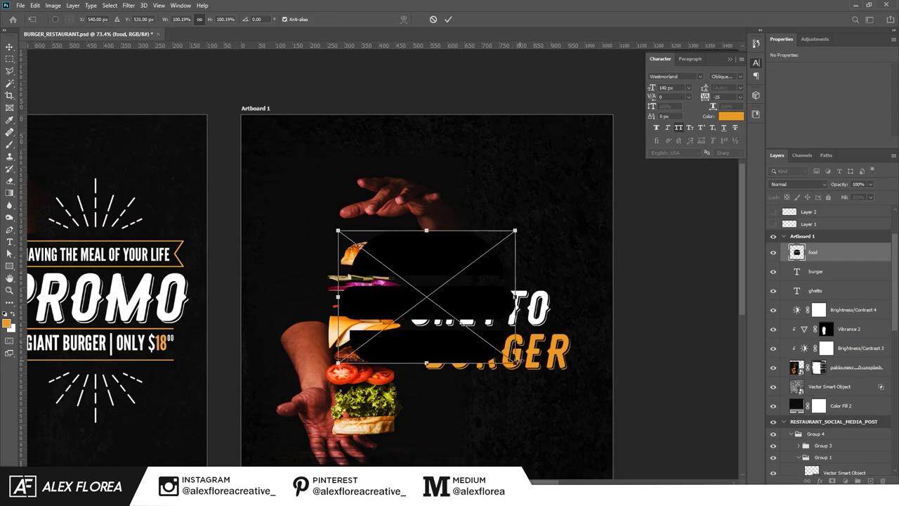
# Step: Commit the placed bun shape, make it solid white and rasterize it into pixels
pyautogui.press('Return')
pyautogui.doubleClick(872, 268)
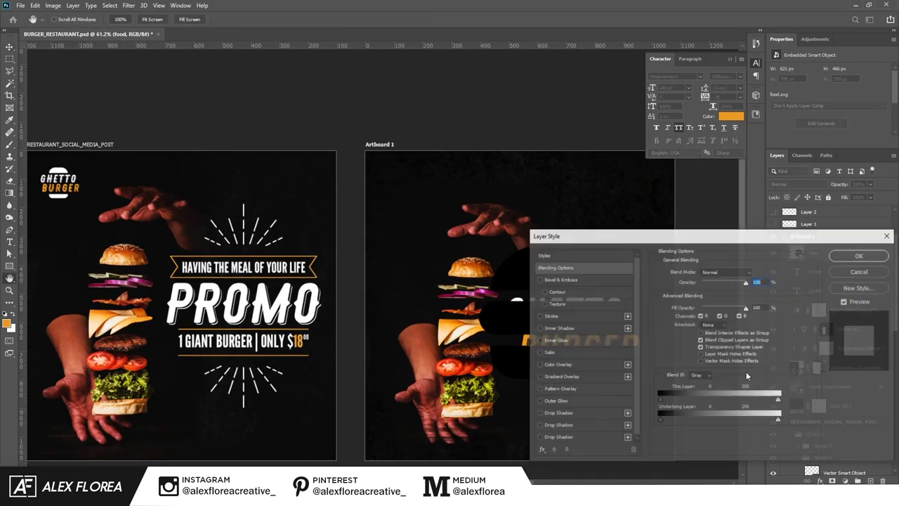
pyautogui.click(787, 261)
pyautogui.rightClick(844, 252)
pyautogui.click(745, 256)
# Step: Cut the bun's middle strip onto its own layer to clear the bar over GHETTO
pyautogui.press('m')
pyautogui.moveTo(687, 330); pyautogui.dragTo(580, 321)
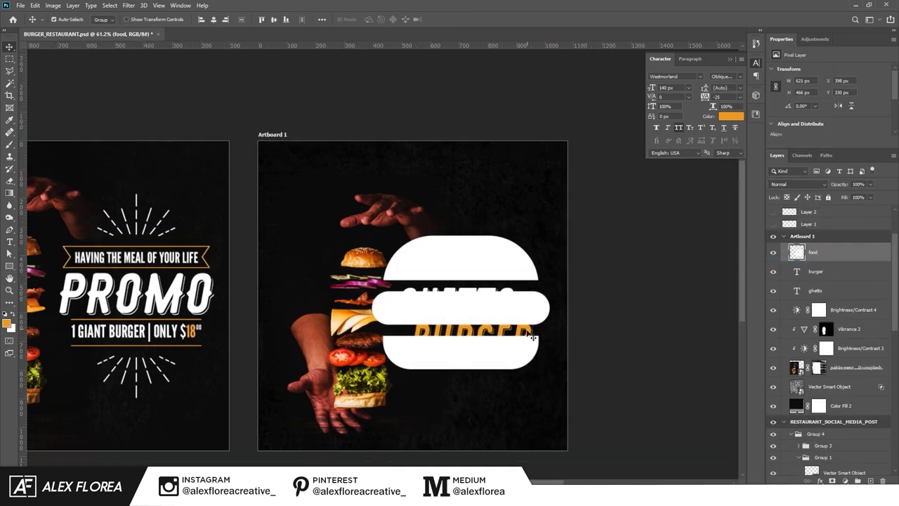
pyautogui.moveTo(568, 414); pyautogui.dragTo(340, 290)
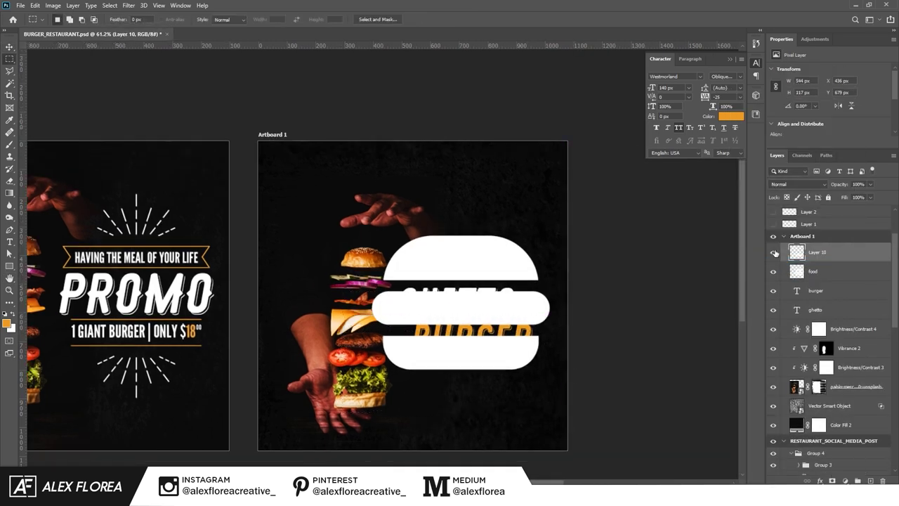
pyautogui.hotkey('ctrl', 'shift', 'j')
pyautogui.press('v')
# Step: Shrink both bun layers to about half size and stretch them behind GHETTO and BURGER
pyautogui.keyDown('shift'); pyautogui.click(829, 258); pyautogui.keyUp('shift')
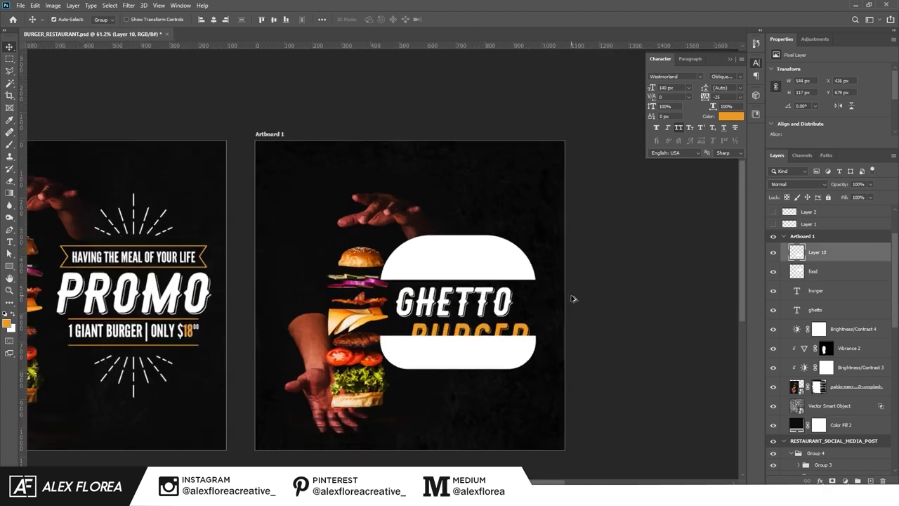
pyautogui.hotkey('ctrl', 't')
pyautogui.moveTo(539, 237); pyautogui.dragTo(504, 258)
pyautogui.moveTo(456, 295); pyautogui.dragTo(475, 286)
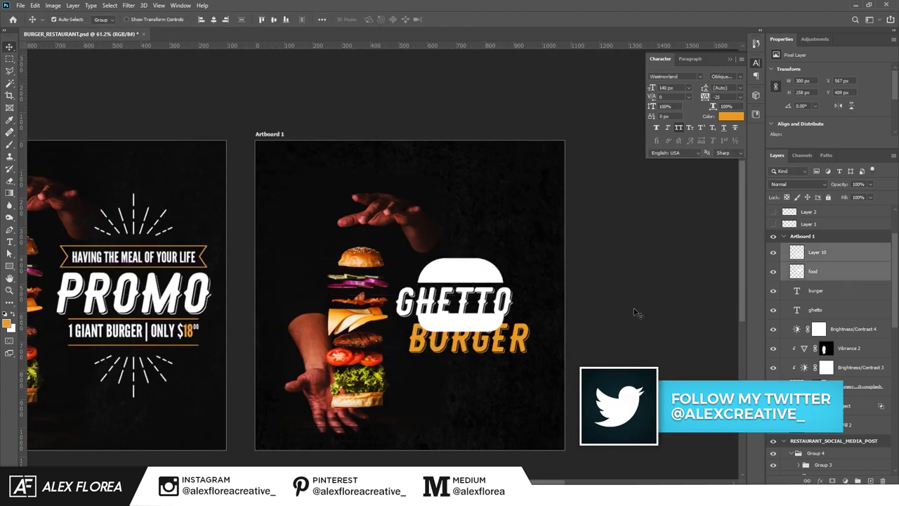
pyautogui.moveTo(461, 330); pyautogui.dragTo(461, 359)
pyautogui.scroll(-1, 636, 312)
pyautogui.hotkey('ctrl', 't')
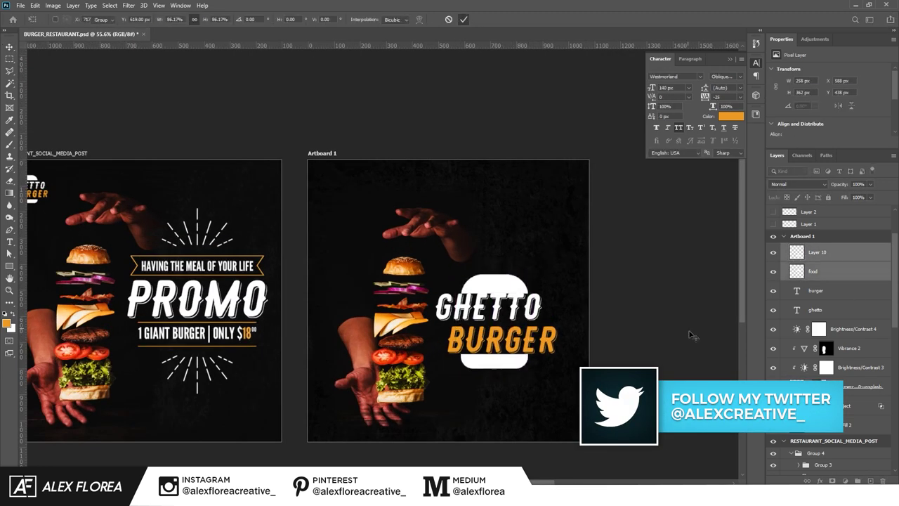
pyautogui.press('Escape')
# Step: Select the burger and ghetto text layers and group them with Ctrl+G
pyautogui.click(492, 307)
pyautogui.keyDown('shift'); pyautogui.click(469, 342); pyautogui.keyUp('shift')
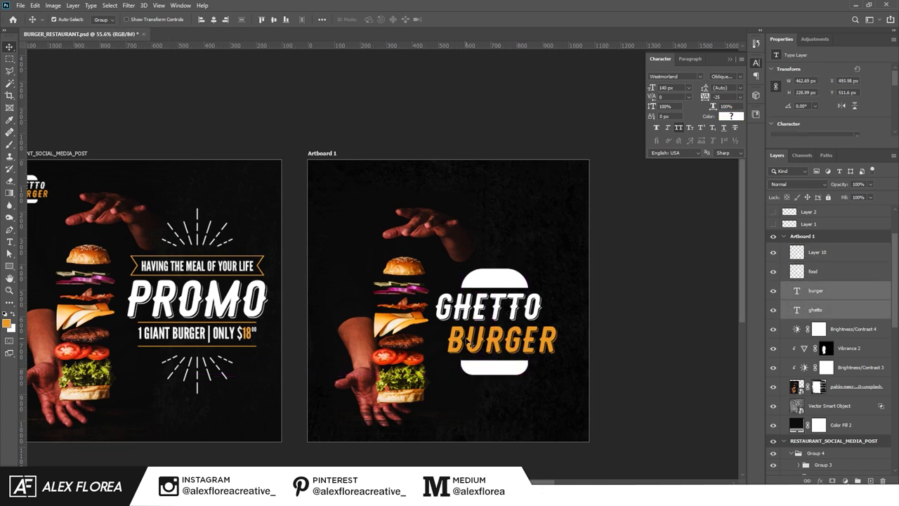
pyautogui.scroll(2, 504, 373)
pyautogui.hotkey('ctrl', 'g')
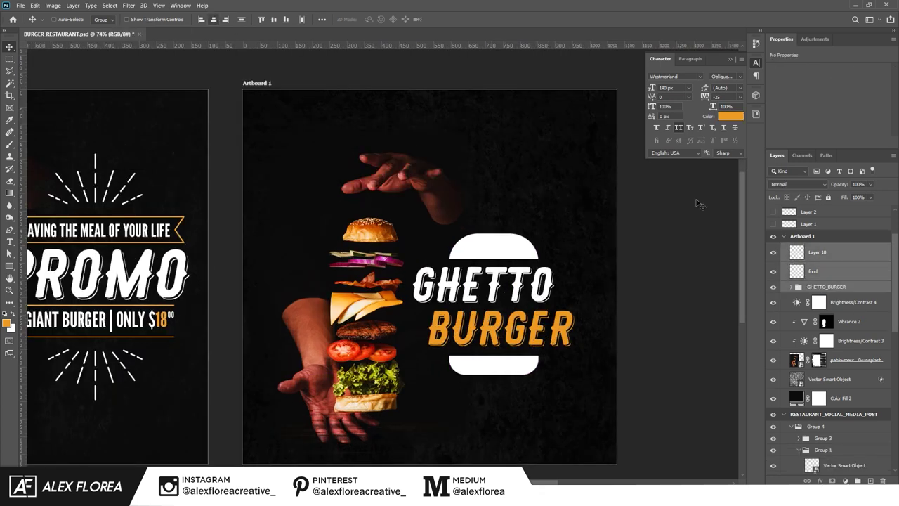
# Step: Group Layer 10 and food together and nest them with the GHETTO_BURGER text group
pyautogui.hotkey('ctrl', 'g')
pyautogui.click(824, 264)
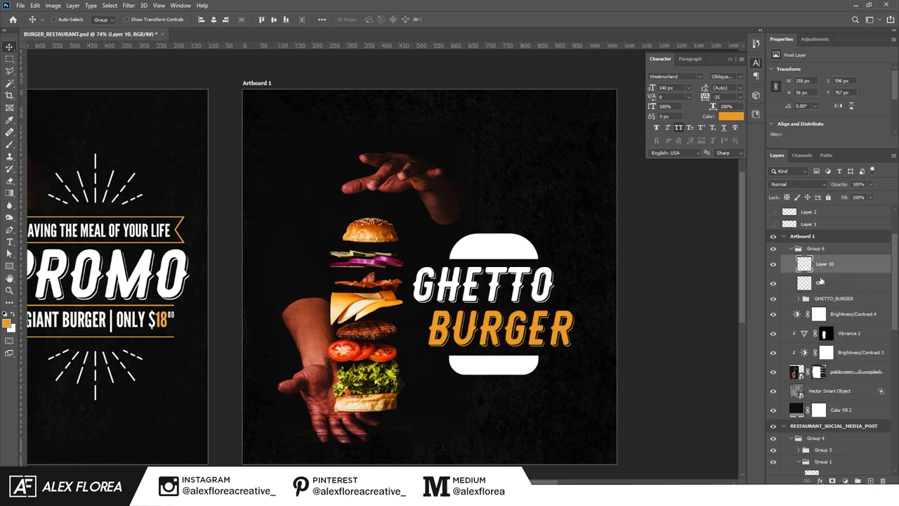
pyautogui.keyDown('shift'); pyautogui.click(821, 281); pyautogui.keyUp('shift')
pyautogui.hotkey('ctrl', 'g')
pyautogui.keyDown('shift'); pyautogui.click(834, 274); pyautogui.keyUp('shift')
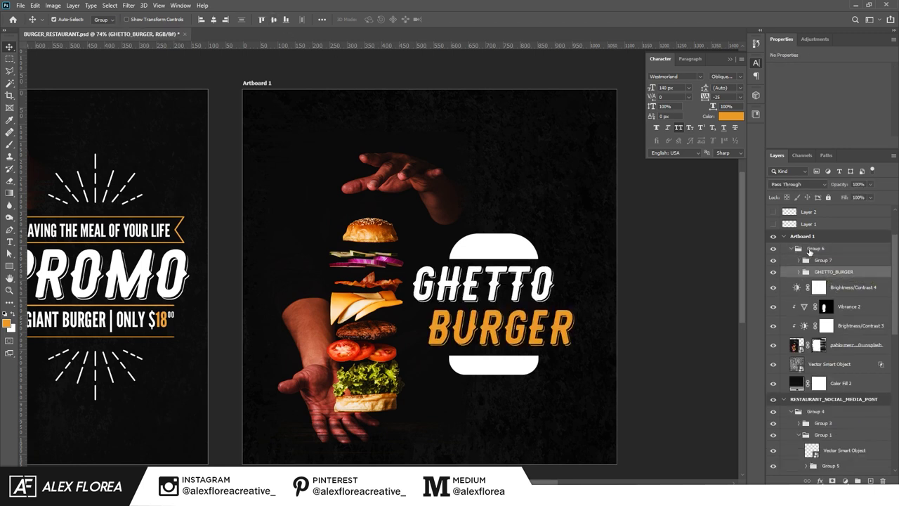
pyautogui.scroll(-2, 703, 417)
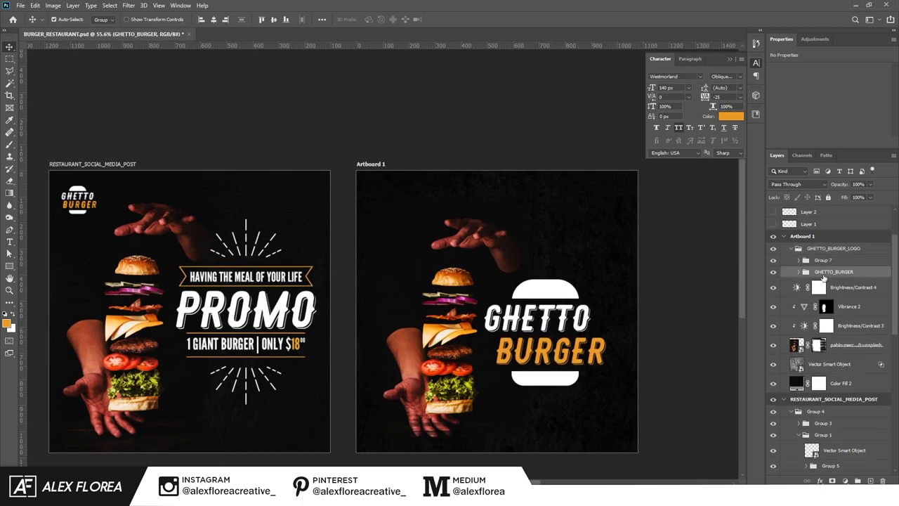
pyautogui.click(824, 260)
pyautogui.hotkey('ctrl', 't')
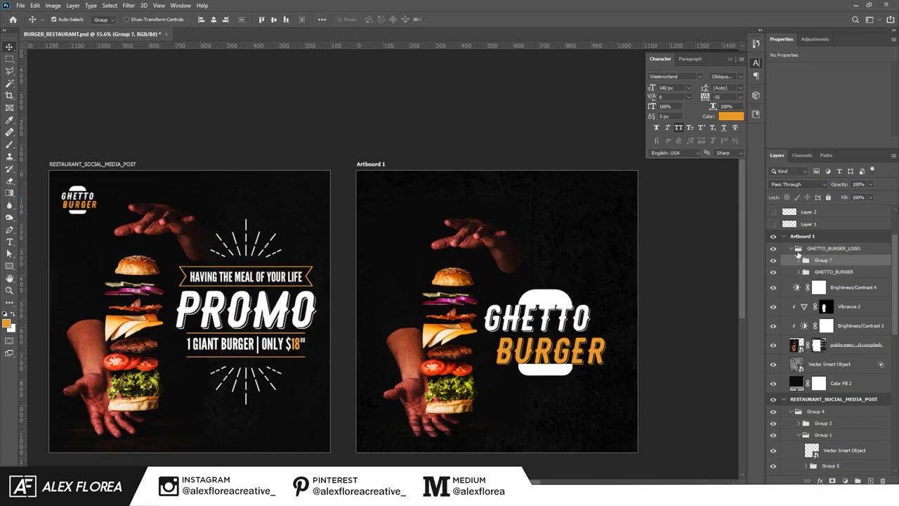
pyautogui.click(799, 261)
pyautogui.click(822, 276)
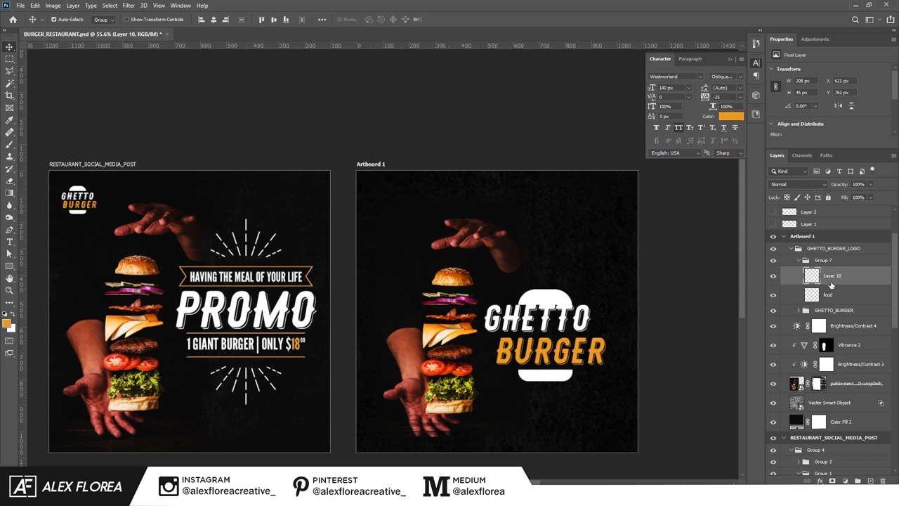
# Step: Shrink the GHETTO_BURGER_LOGO group and move it into Artboard 1's top-left corner
pyautogui.click(834, 248)
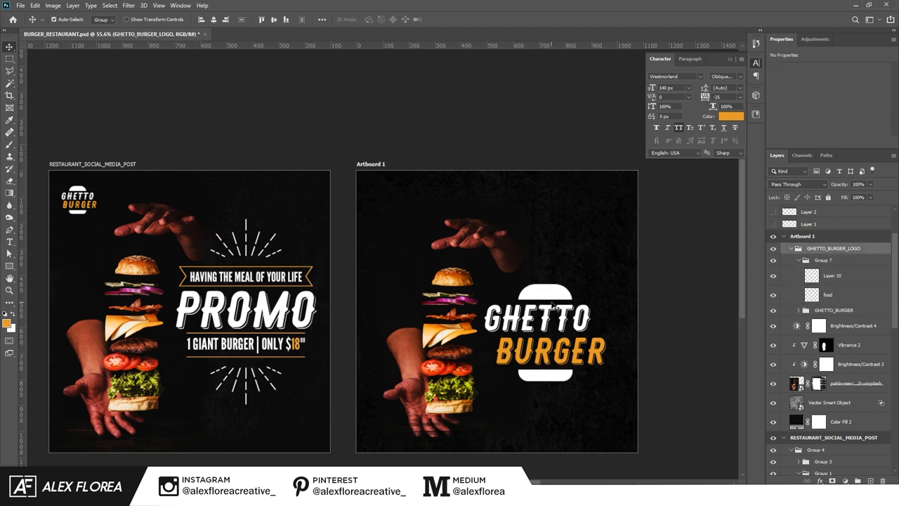
pyautogui.hotkey('ctrl', 't')
pyautogui.moveTo(544, 331)
pyautogui.mouseDown()
pyautogui.moveTo(450, 309)
pyautogui.moveTo(418, 228)
pyautogui.mouseUp()
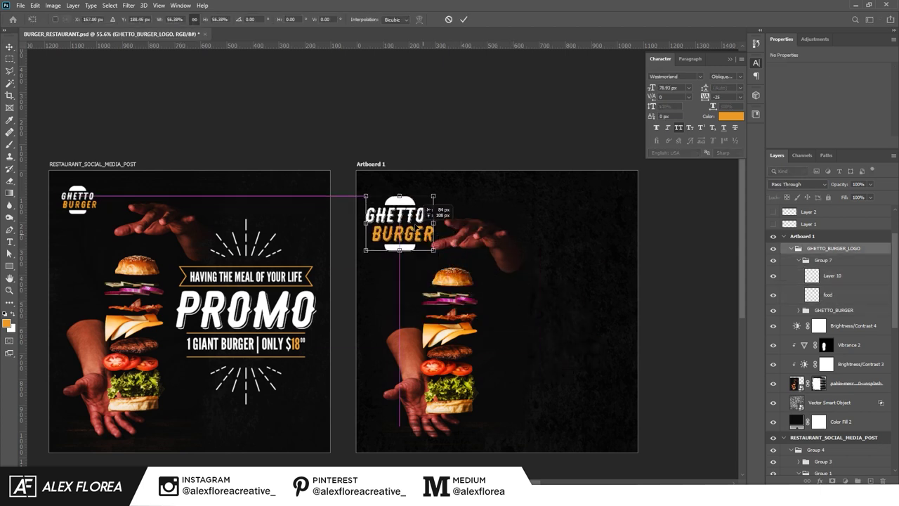
pyautogui.click(465, 20)
pyautogui.moveTo(564, 355); pyautogui.dragTo(547, 355)
# Step: Add the tagline 'HAVING THE MEAL OF' in white League Gothic beside the burger
pyautogui.click(524, 307)
pyautogui.write('HAVING')
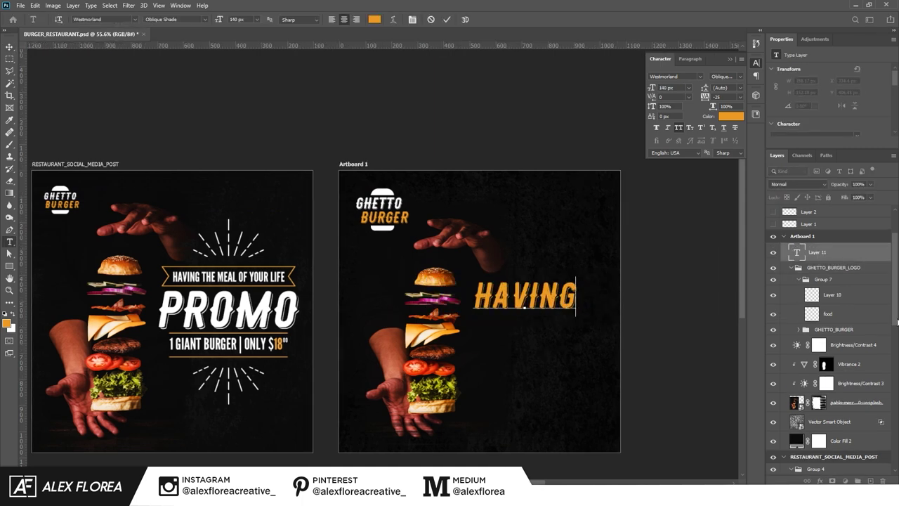
pyautogui.write(' THE MEAL OF')
pyautogui.hotkey('ctrl', 'Return')
pyautogui.click(696, 75)
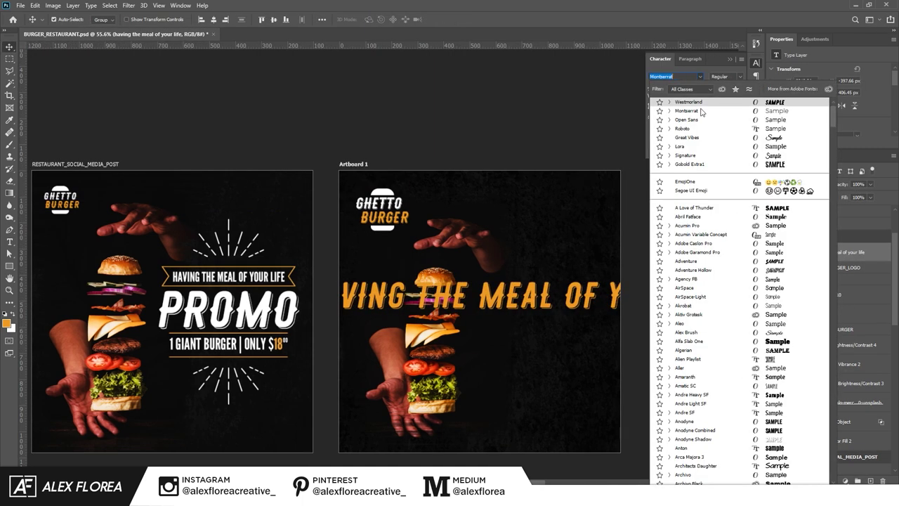
pyautogui.write('League Gothic')
pyautogui.click(690, 104)
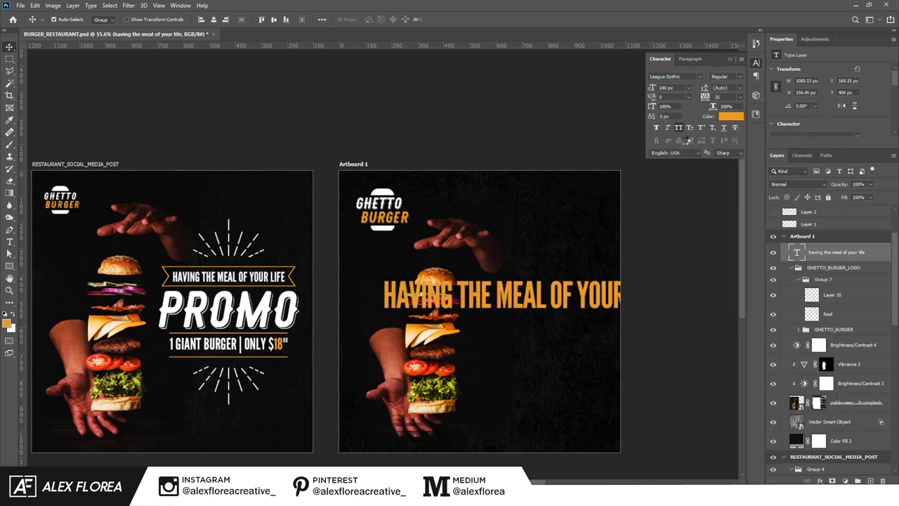
pyautogui.click(731, 116)
pyautogui.click(612, 317)
pyautogui.click(823, 321)
# Step: Set the tagline font size to 48 px
pyautogui.click(678, 207)
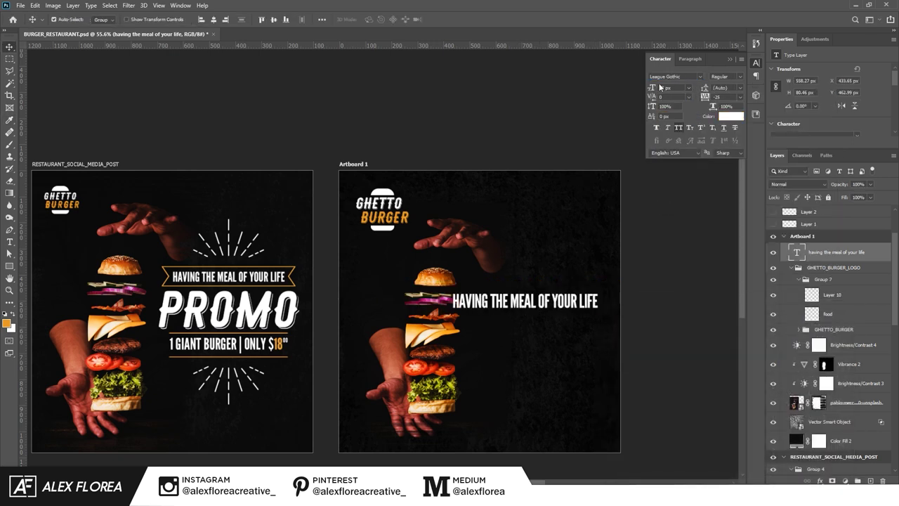
pyautogui.click(688, 87)
pyautogui.click(673, 199)
pyautogui.click(689, 87)
pyautogui.click(674, 192)
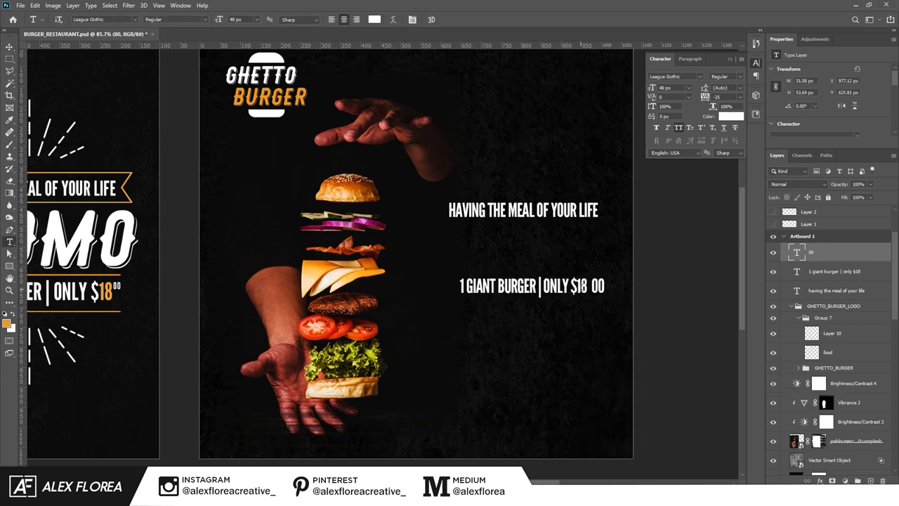
# Step: Colour the 18 in the price text orange
pyautogui.moveTo(573, 286); pyautogui.dragTo(588, 286)
pyautogui.click(731, 116)
pyautogui.click(822, 319)
pyautogui.click(9, 45)
pyautogui.click(608, 288)
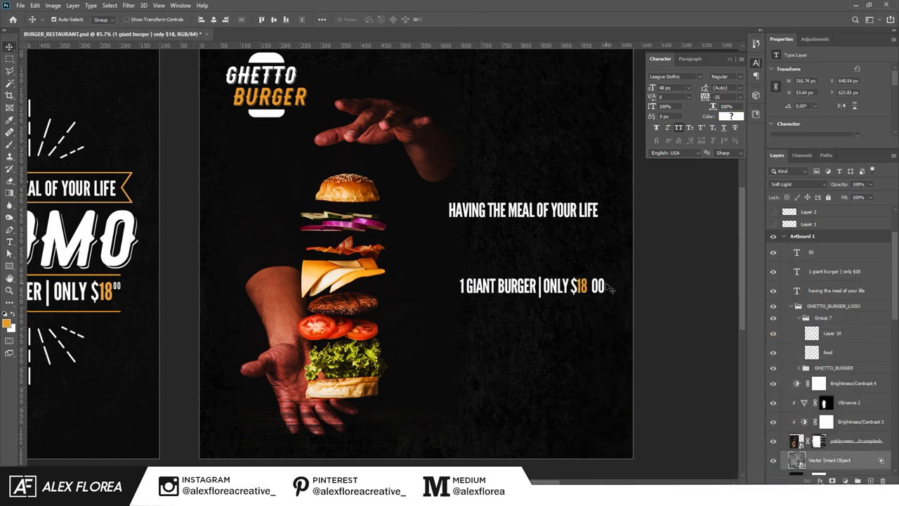
# Step: Shrink the 00 into a superscript beside 18 and group the two price text layers
pyautogui.scroll(5, 608, 288)
pyautogui.moveTo(582, 321)
pyautogui.mouseDown()
pyautogui.moveTo(546, 251)
pyautogui.moveTo(509, 231)
pyautogui.mouseUp()
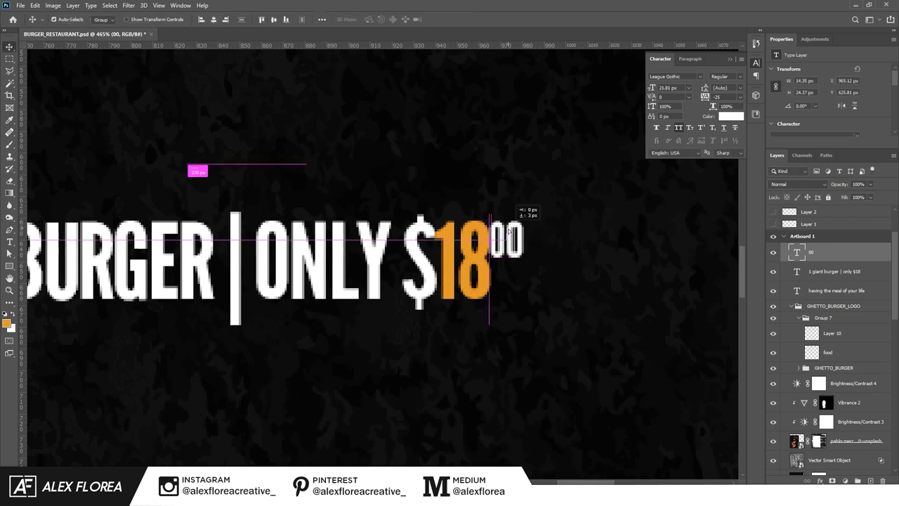
pyautogui.scroll(-3, 527, 287)
pyautogui.scroll(-3, 528, 297)
pyautogui.scroll(3, 528, 297)
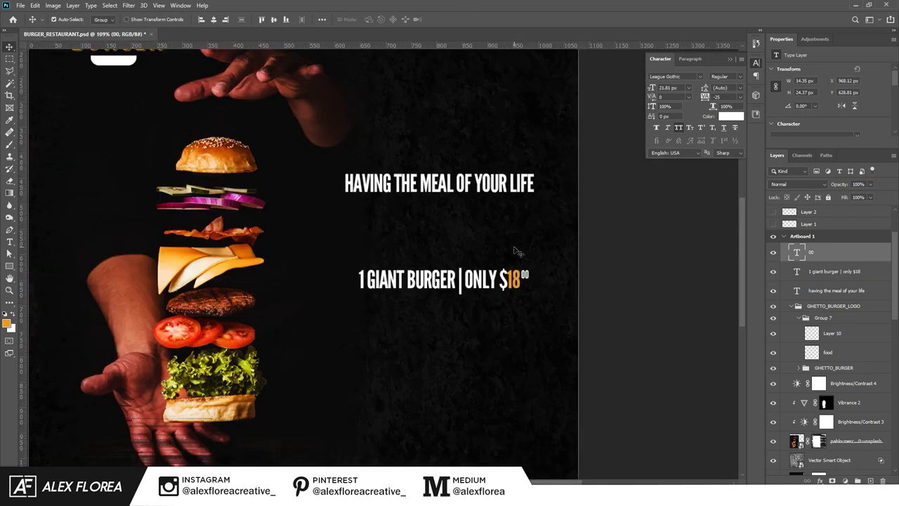
pyautogui.keyDown('shift'); pyautogui.click(822, 271); pyautogui.keyUp('shift')
pyautogui.hotkey('ctrl', 'g')
pyautogui.scroll(-3, 538, 333)
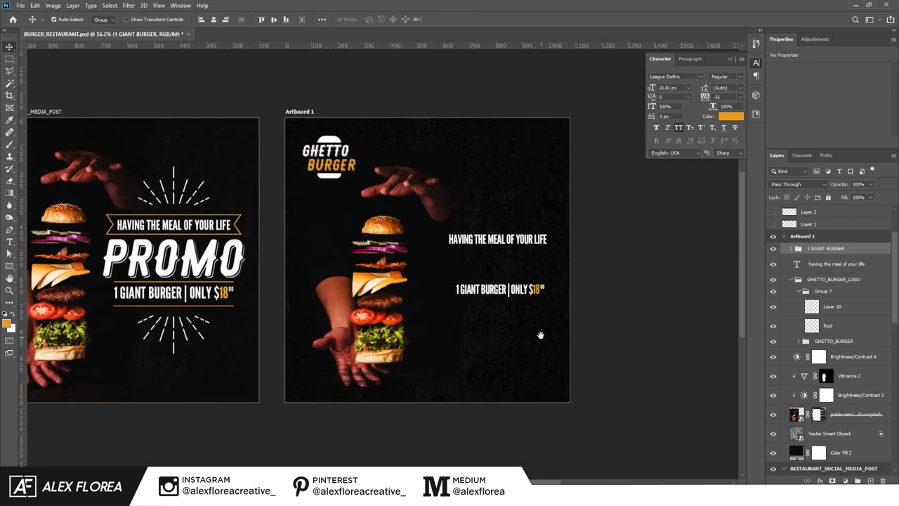
pyautogui.scroll(3, 444, 285)
# Step: Draw a thin orange bar above the price line, widen it, and centre the price text beneath
pyautogui.moveTo(604, 281); pyautogui.dragTo(605, 283)
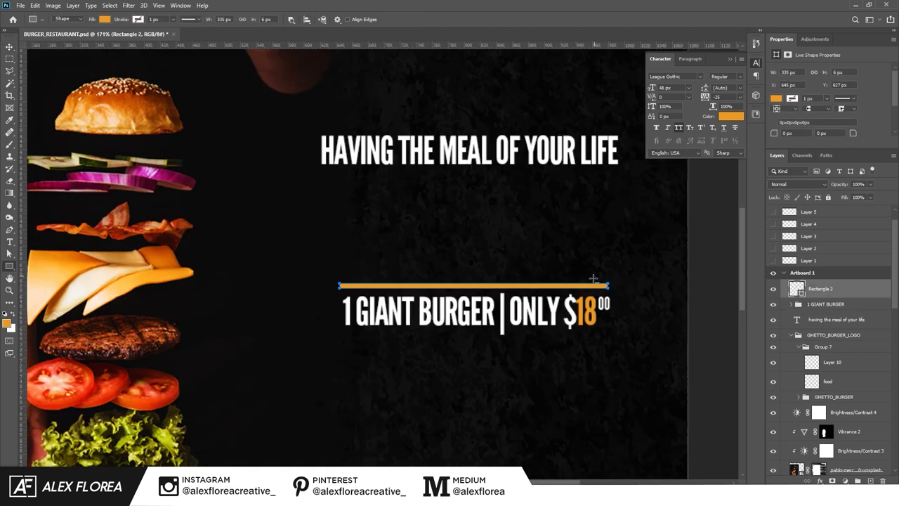
pyautogui.scroll(5, 605, 282)
pyautogui.hotkey('ctrl', 't')
pyautogui.moveTo(663, 293); pyautogui.dragTo(687, 293)
pyautogui.press('Return')
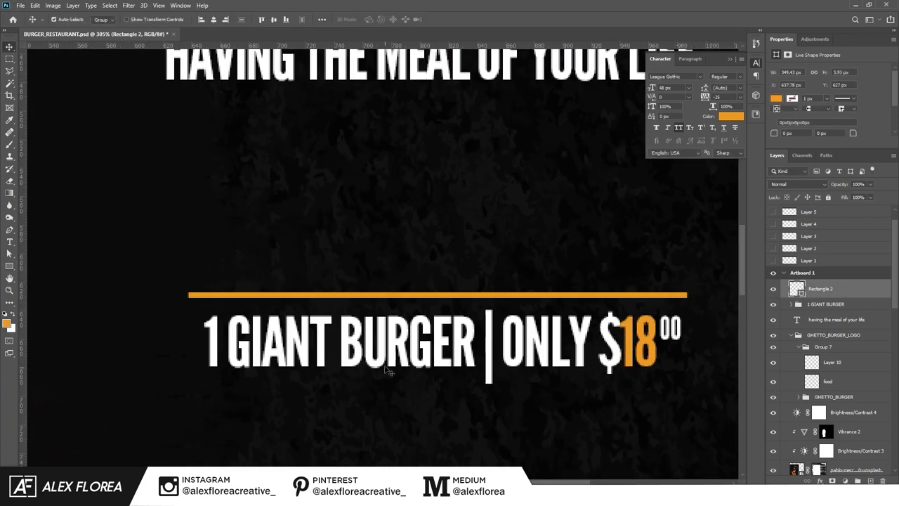
pyautogui.moveTo(419, 318); pyautogui.dragTo(442, 451)
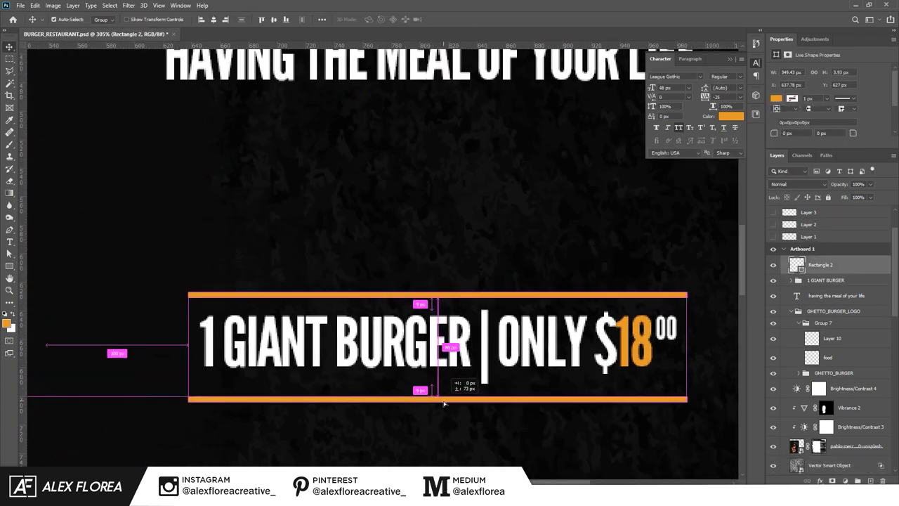
# Step: Add a second orange bar below the price line and move both bars into the 1 GIANT BURGER group
pyautogui.hotkey('ctrl', '0')
pyautogui.scroll(-3, 555, 366)
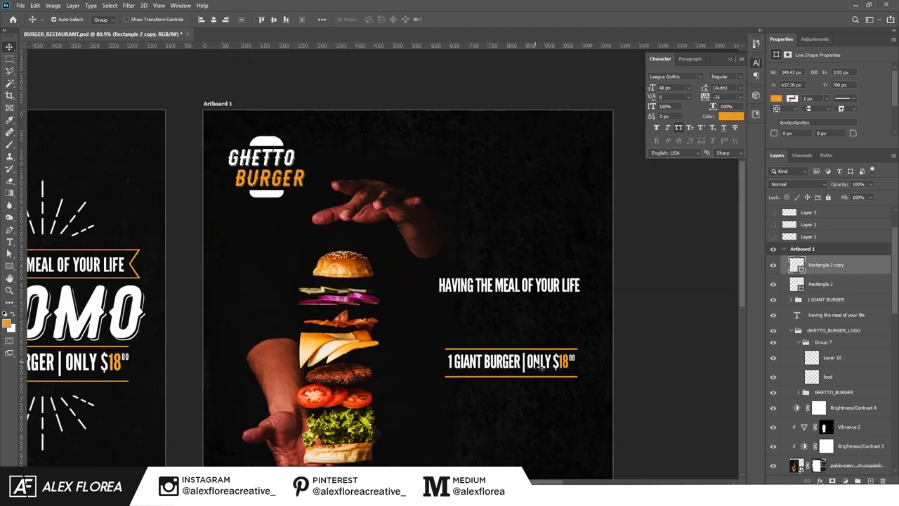
pyautogui.scroll(5, 540, 366)
pyautogui.keyDown('shift'); pyautogui.click(660, 282); pyautogui.keyUp('shift')
pyautogui.hotkey('ctrl', 't')
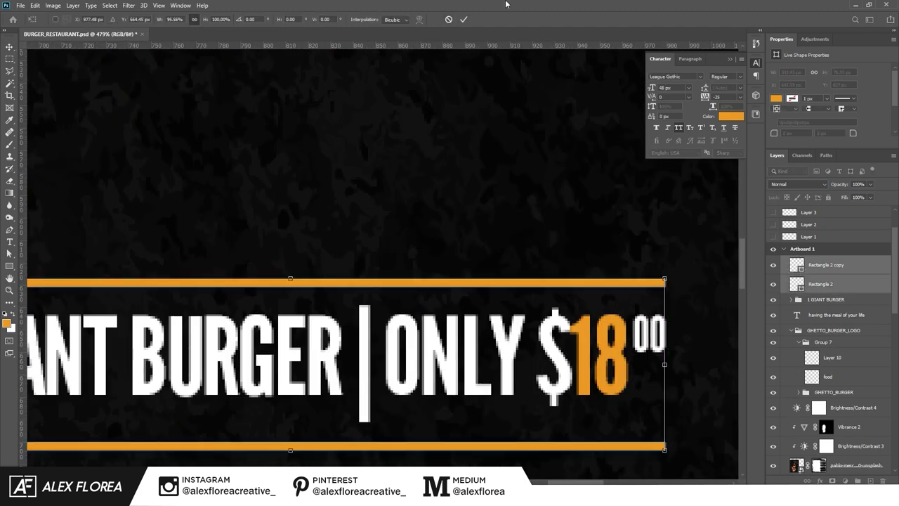
pyautogui.hotkey('ctrl', 'z')
pyautogui.click(466, 19)
pyautogui.scroll(-5, 577, 254)
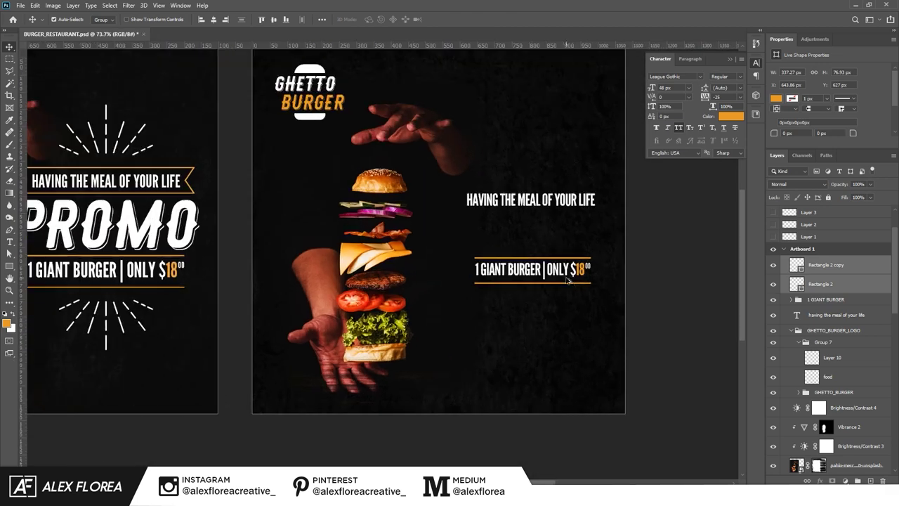
pyautogui.moveTo(829, 293); pyautogui.dragTo(825, 300)
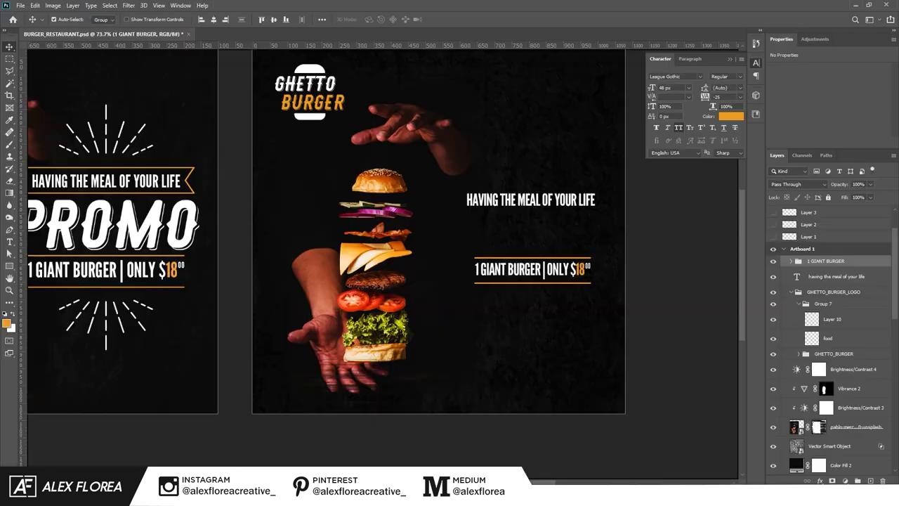
# Step: Fit the ribbon banner around the tagline and move the price line lower on the artboard
pyautogui.moveTo(609, 209); pyautogui.dragTo(603, 232)
pyautogui.scroll(5, 601, 234)
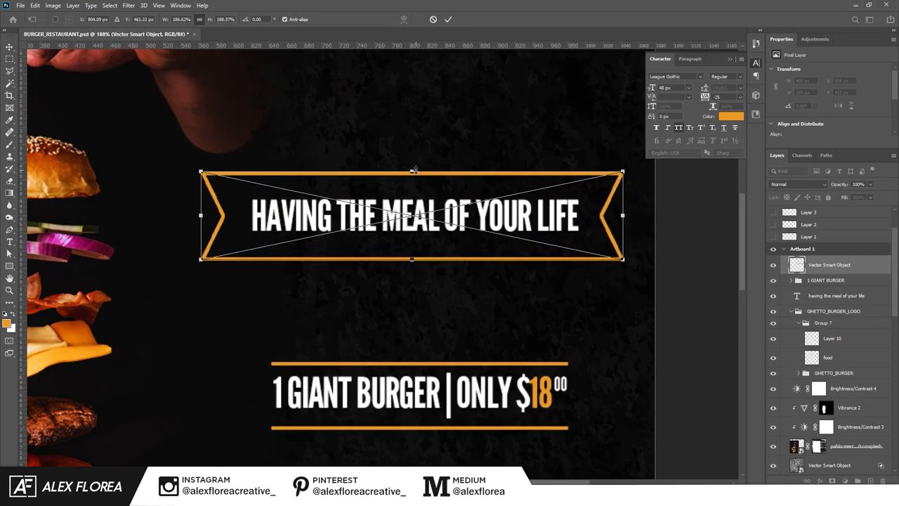
pyautogui.press('Return')
pyautogui.click(453, 416)
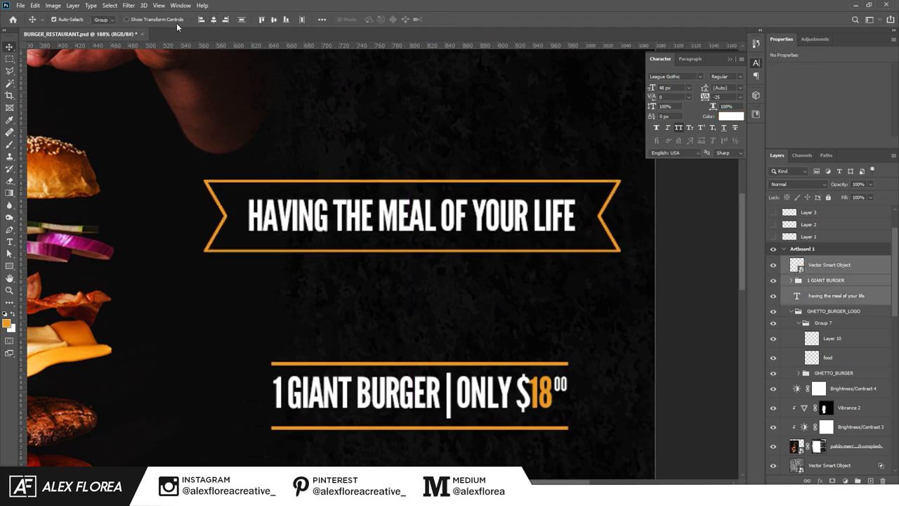
pyautogui.scroll(-3, 577, 173)
pyautogui.moveTo(483, 304); pyautogui.dragTo(480, 342)
pyautogui.scroll(-2, 480, 342)
# Step: Type 'promo' in Westmorland Oblique and scale it up to span under the ribbon
pyautogui.click(442, 298)
pyautogui.write('promo')
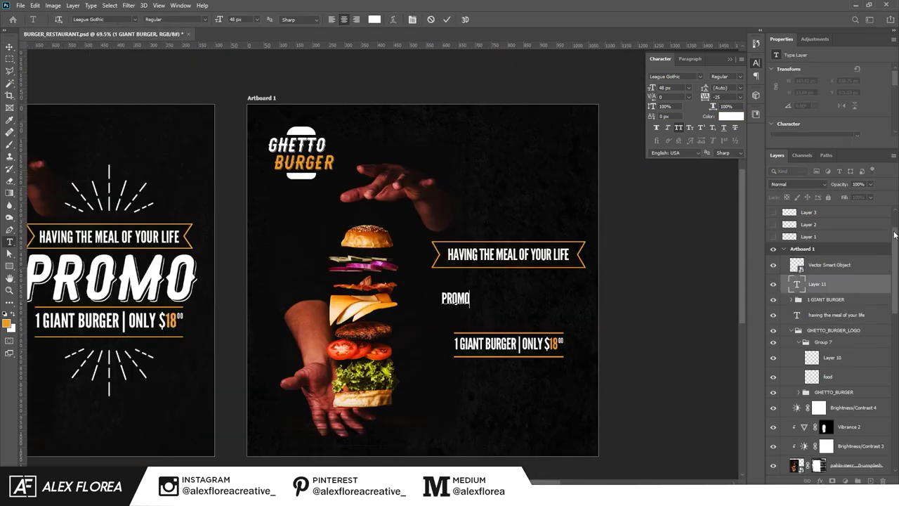
pyautogui.click(674, 76)
pyautogui.write('west')
pyautogui.click(731, 124)
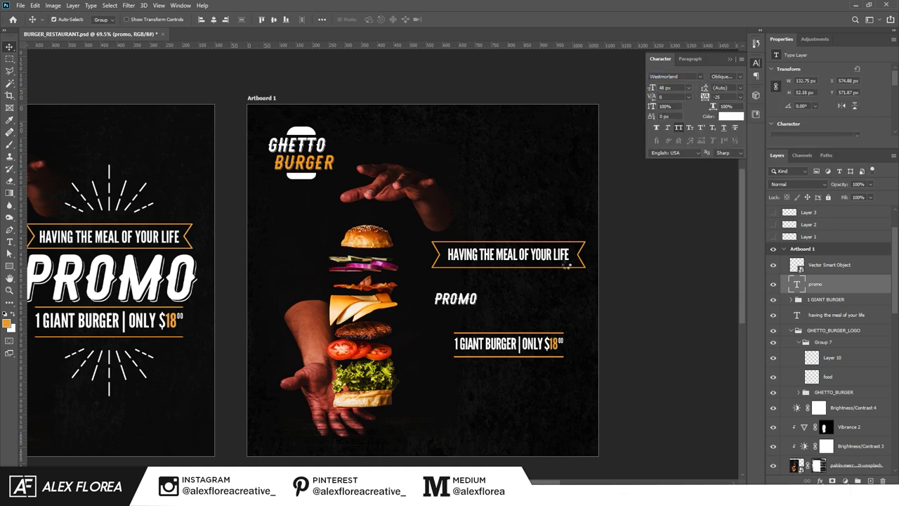
pyautogui.hotkey('ctrl', 't')
pyautogui.moveTo(478, 306)
pyautogui.mouseDown()
pyautogui.moveTo(592, 312)
pyautogui.moveTo(599, 338)
pyautogui.mouseUp()
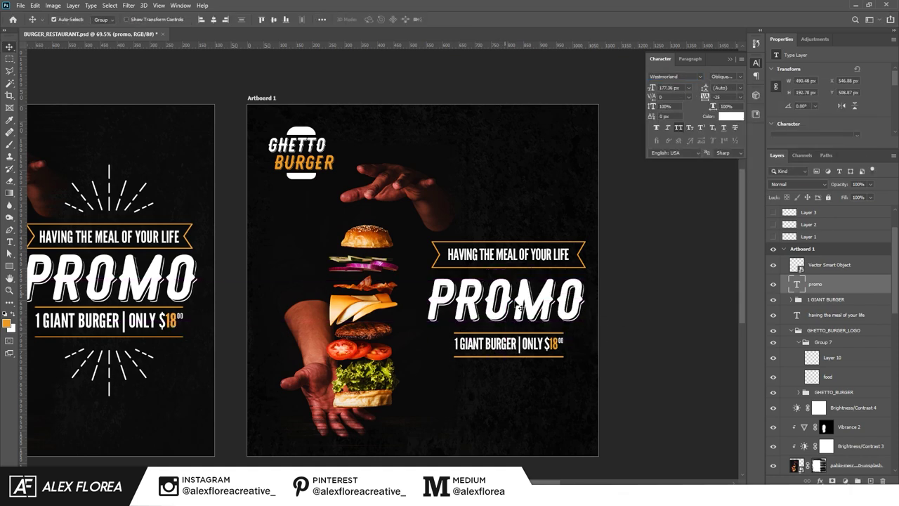
pyautogui.moveTo(500, 294); pyautogui.dragTo(487, 271)
pyautogui.press('Return')
# Step: Move the tagline layer above PROMO and set its tracking to 0
pyautogui.click(824, 315)
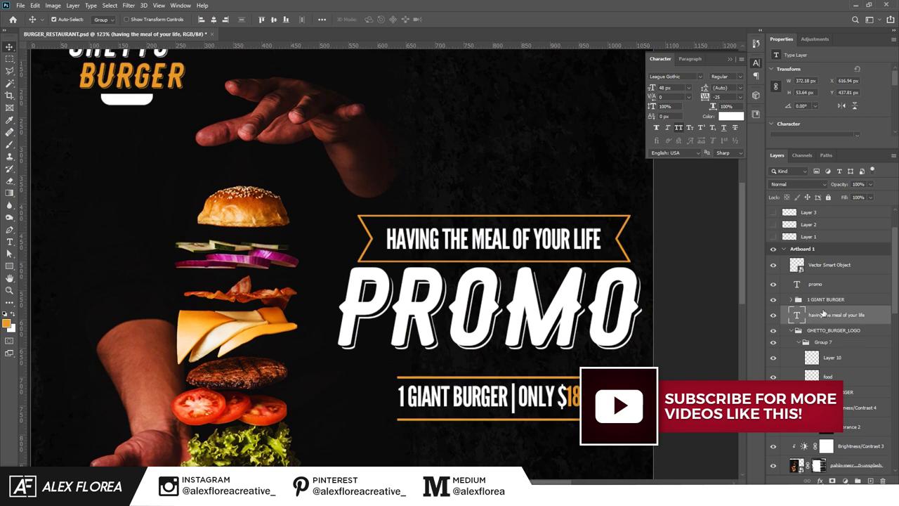
pyautogui.moveTo(823, 315); pyautogui.dragTo(838, 282)
pyautogui.hotkey('ctrl', '+')
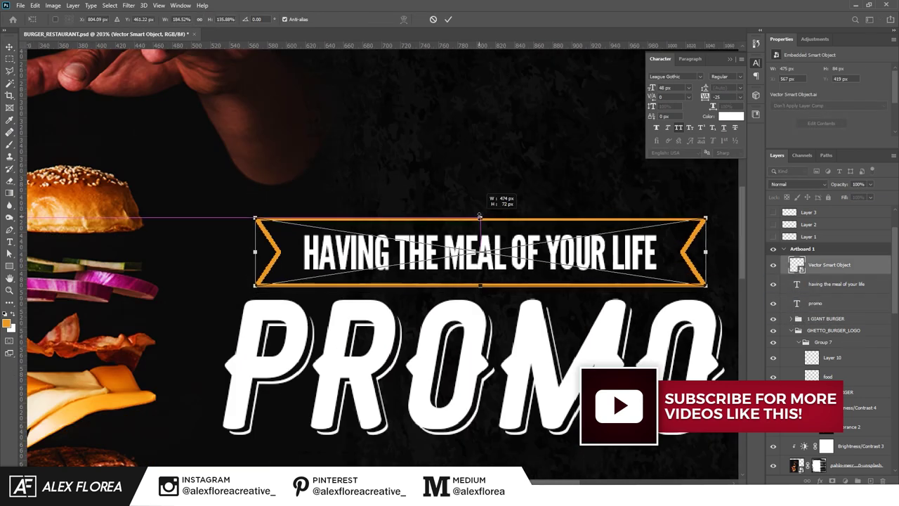
pyautogui.click(837, 284)
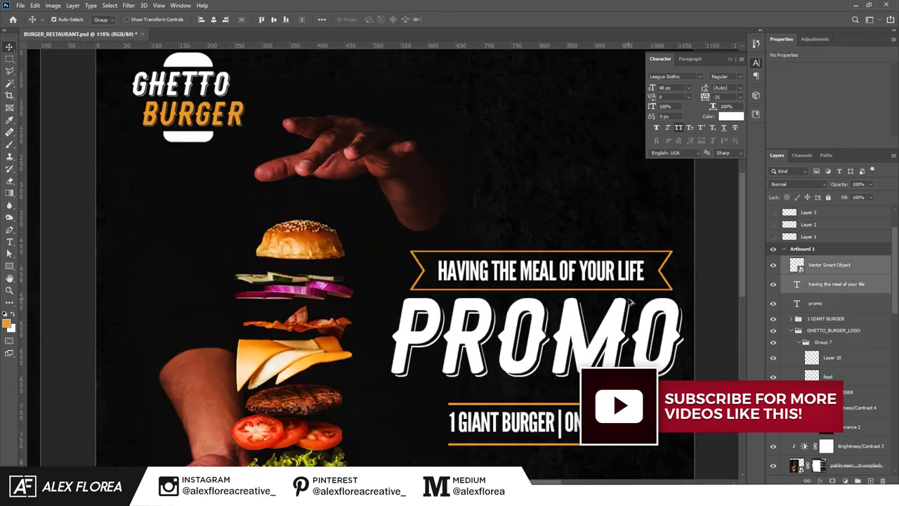
pyautogui.hotkey('ctrl', '0')
pyautogui.click(740, 97)
pyautogui.click(732, 152)
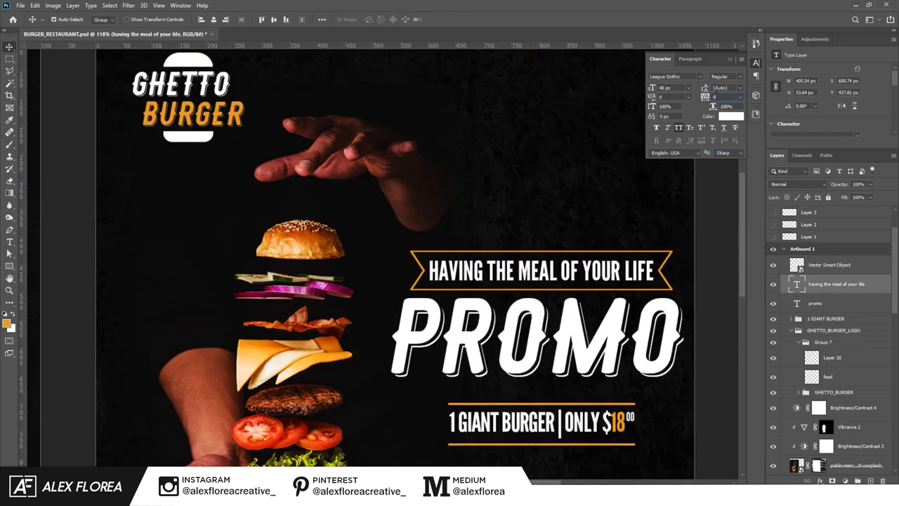
# Step: Group the tagline with its ribbon banner as 'HAVING THE MEAL OF YOUR LIFE'
pyautogui.hotkey('ctrl', 'g')
pyautogui.write('HAVING THE MEAL OF YOUR LIFE')
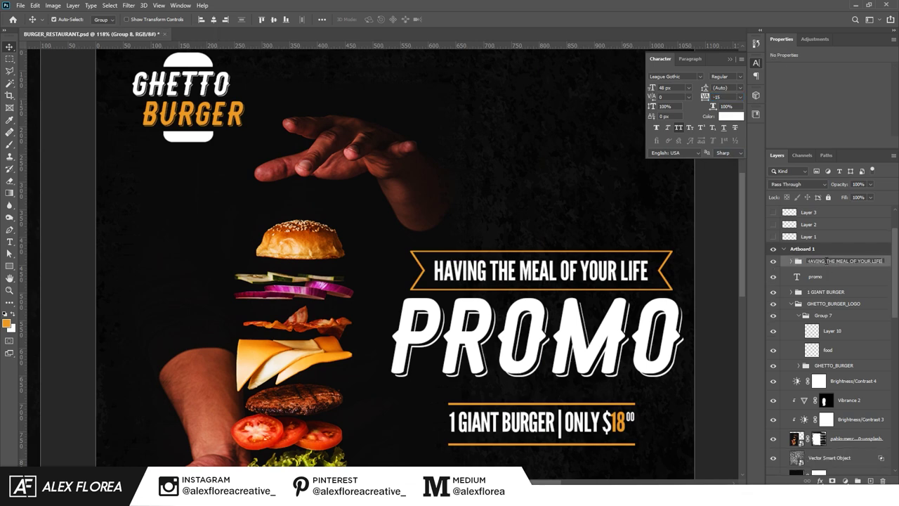
pyautogui.write('G THE MEAL OF YOUR LIFE')
pyautogui.press('Return')
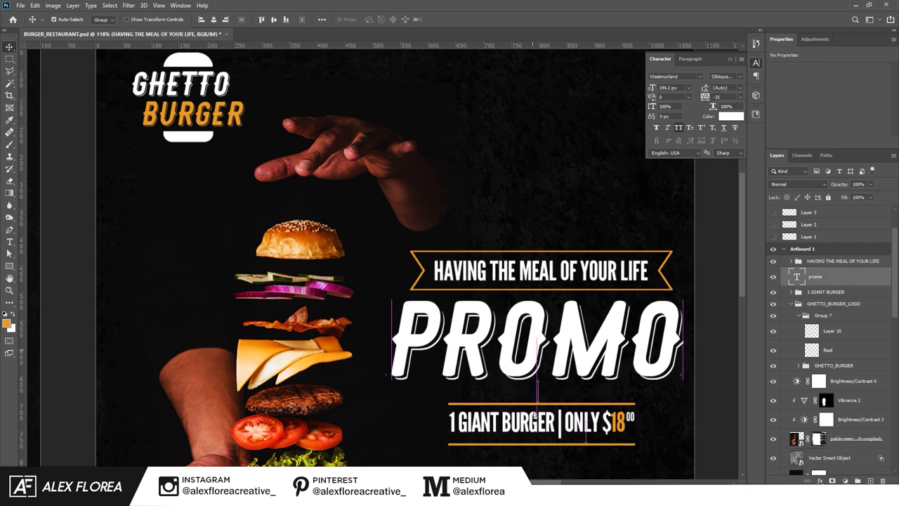
pyautogui.click(534, 420)
pyautogui.hotkey('ctrl', 't')
pyautogui.scroll(-3, 653, 396)
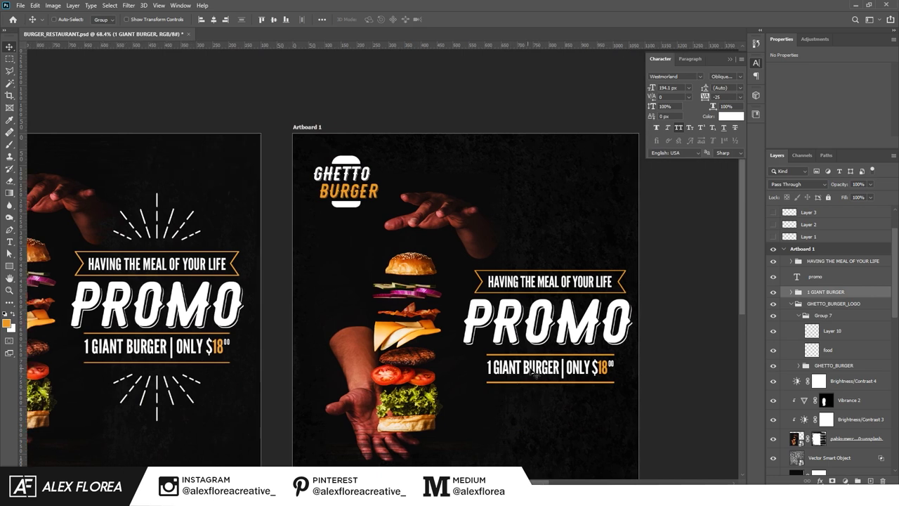
# Step: Enlarge the 1 GIANT BURGER price line to PROMO's width and set it just under PROMO
pyautogui.moveTo(608, 381); pyautogui.dragTo(620, 384)
pyautogui.click(464, 20)
pyautogui.click(622, 281)
pyautogui.hotkey('ctrl', 't')
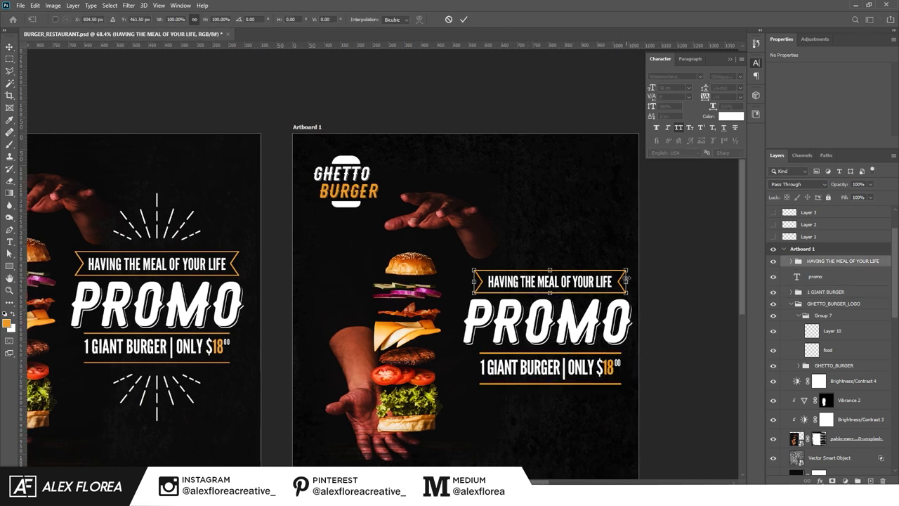
pyautogui.press('Return')
pyautogui.click(551, 327)
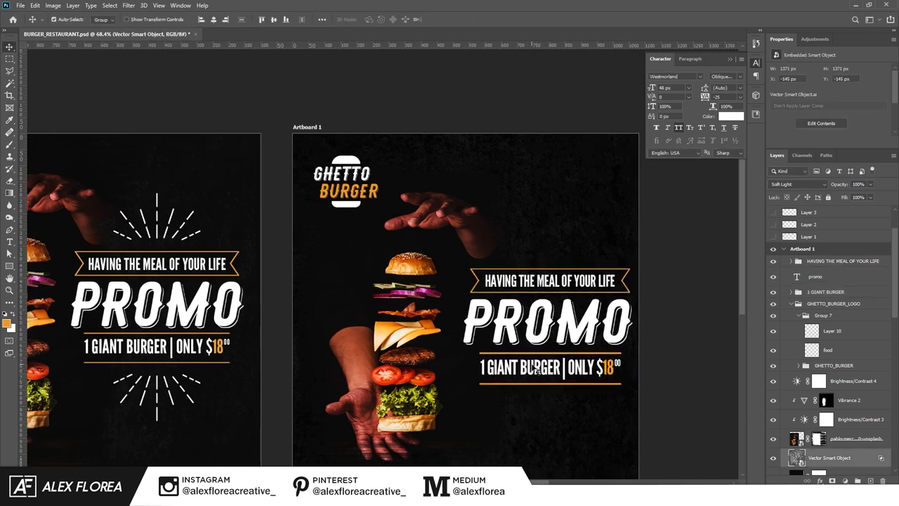
pyautogui.moveTo(520, 366); pyautogui.dragTo(520, 369)
pyautogui.hotkey('ctrl', 't')
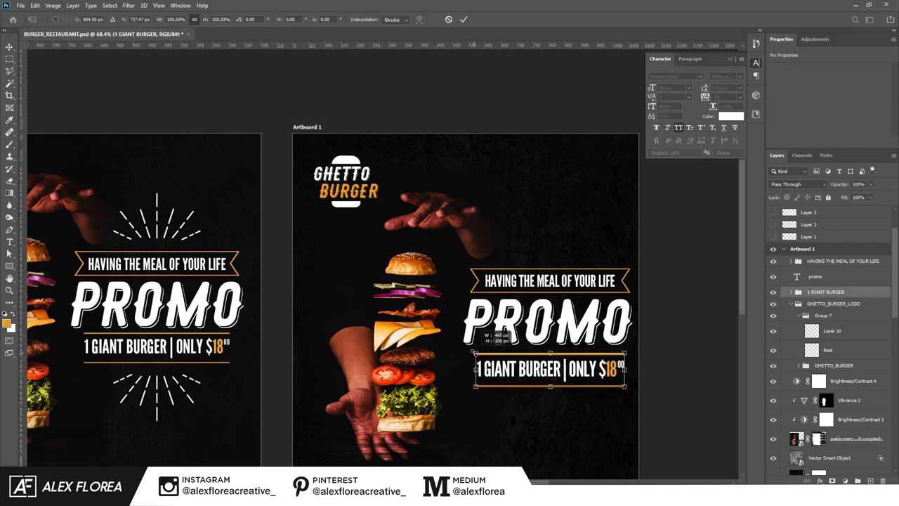
pyautogui.press('Return')
pyautogui.keyDown('shift'); pyautogui.click(519, 346); pyautogui.keyUp('shift')
pyautogui.moveTo(519, 345); pyautogui.dragTo(520, 347)
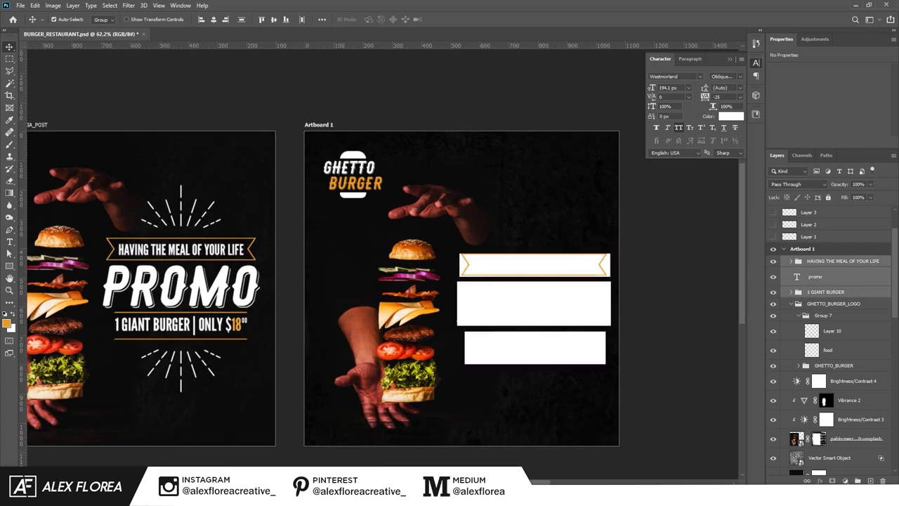
# Step: Paste the sunburst lines, make them white, copy them above the tagline, and group both
pyautogui.hotkey('ctrl', 'c')
pyautogui.hotkey('ctrl', 'v')
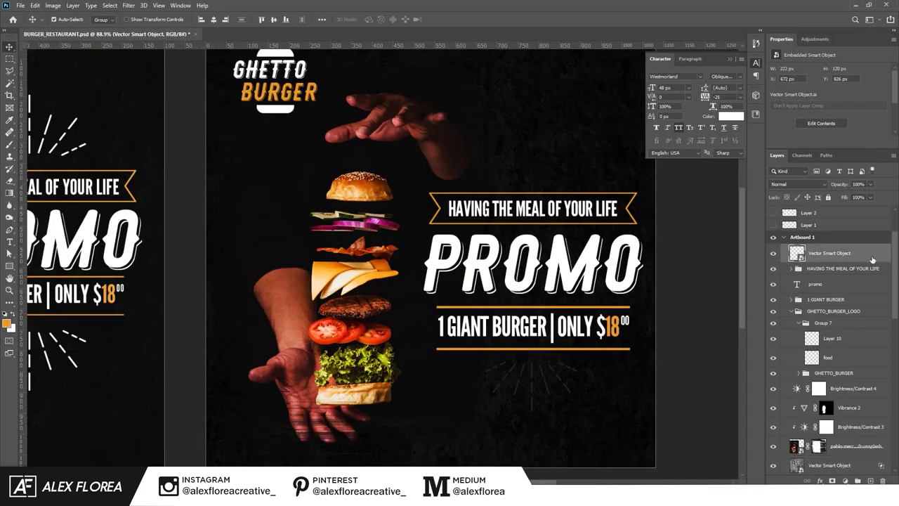
pyautogui.doubleClick(873, 260)
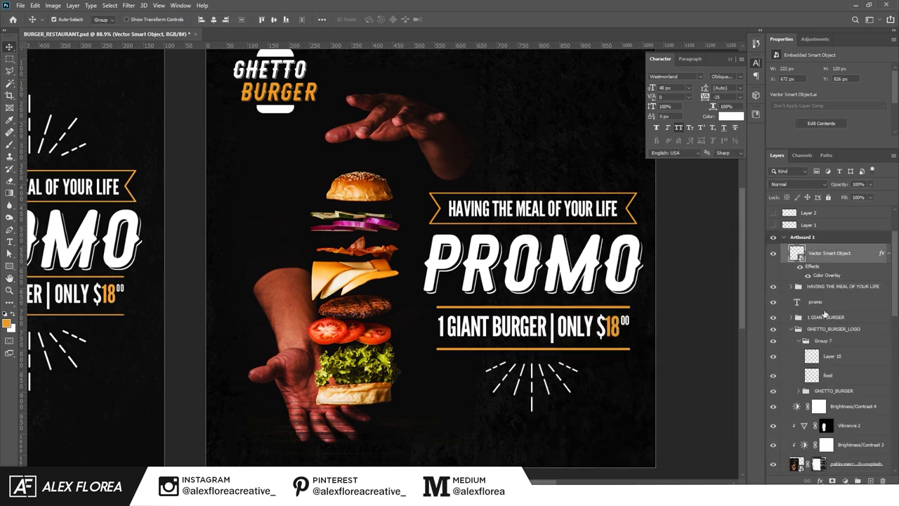
pyautogui.click(571, 395)
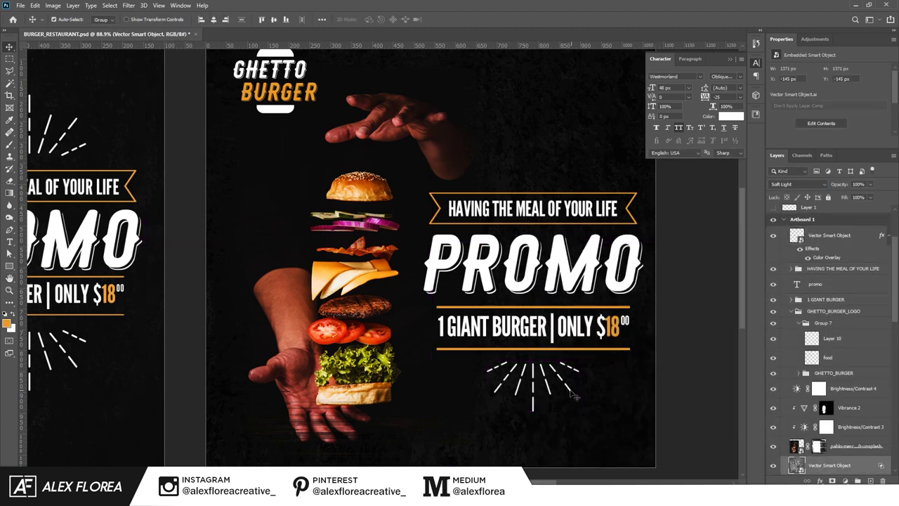
pyautogui.click(573, 394)
pyautogui.hotkey('ctrl', 'alt', 't')
pyautogui.moveTo(580, 385); pyautogui.dragTo(584, 109)
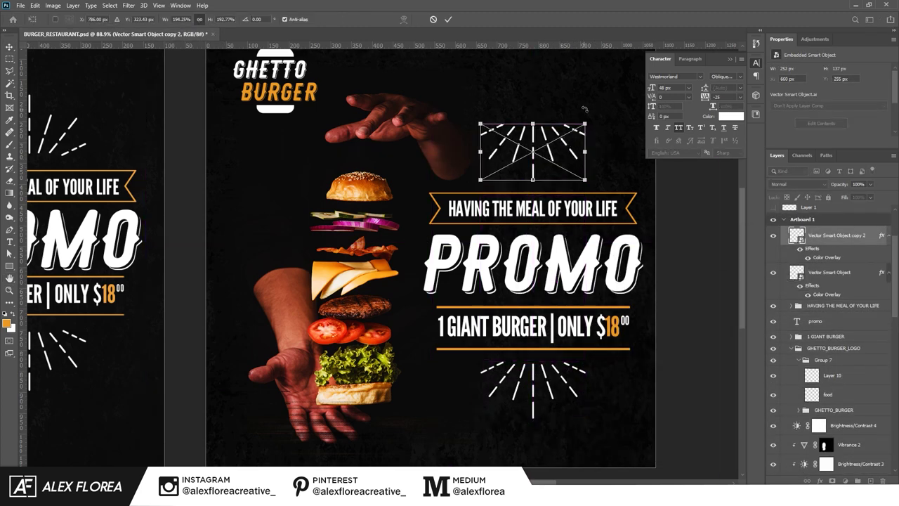
pyautogui.press('Return')
pyautogui.hotkey('ctrl', '-')
pyautogui.hotkey('ctrl', 'g')
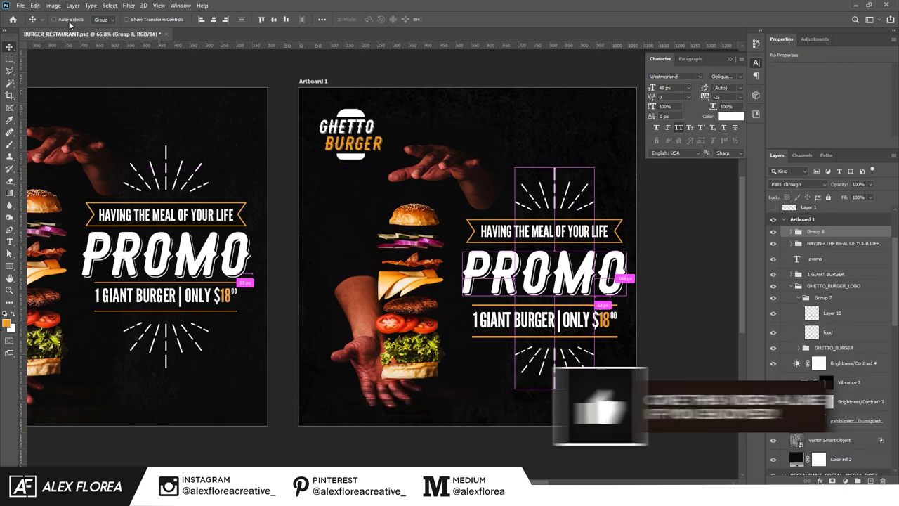
# Step: Group the texts with the sunbursts, centre the block vertically, and nudge it left
pyautogui.click(69, 25)
pyautogui.hotkey('ctrl', 'g')
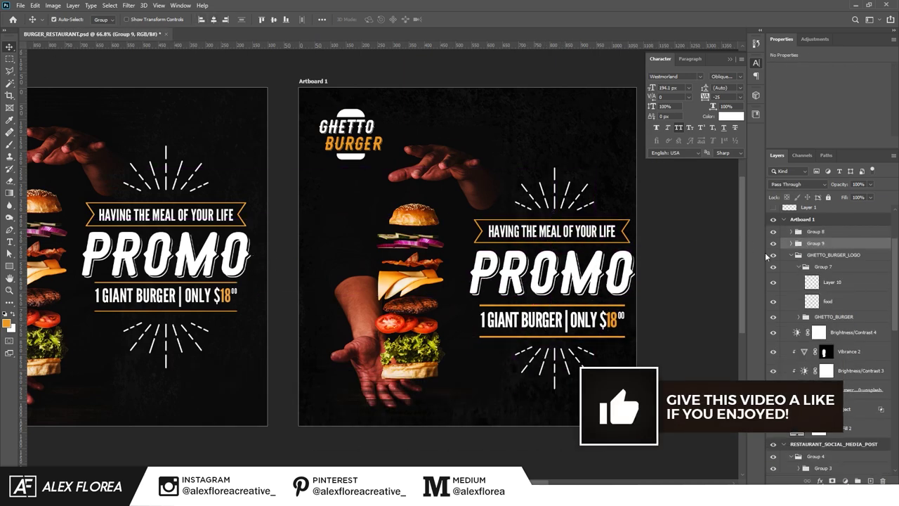
pyautogui.keyDown('shift'); pyautogui.click(815, 231); pyautogui.keyUp('shift')
pyautogui.moveTo(579, 215); pyautogui.dragTo(563, 212)
pyautogui.hotkey('ctrl', 'g')
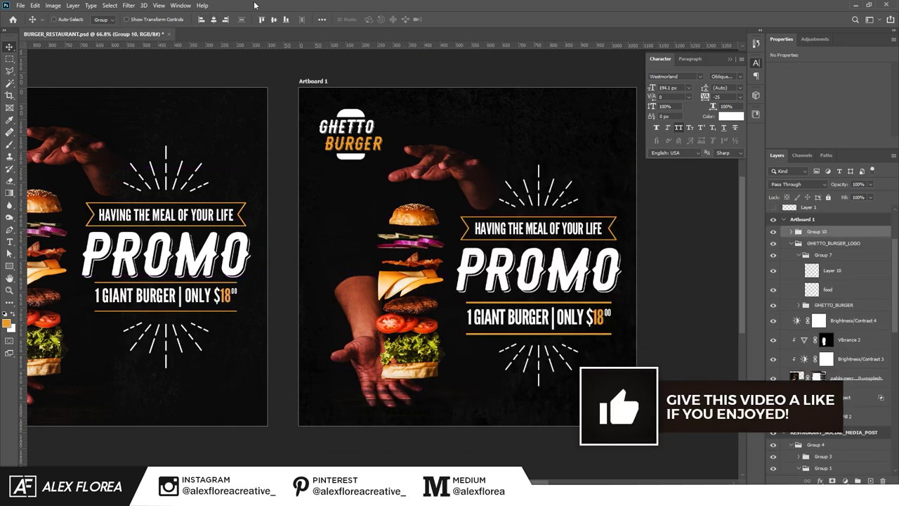
pyautogui.click(274, 19)
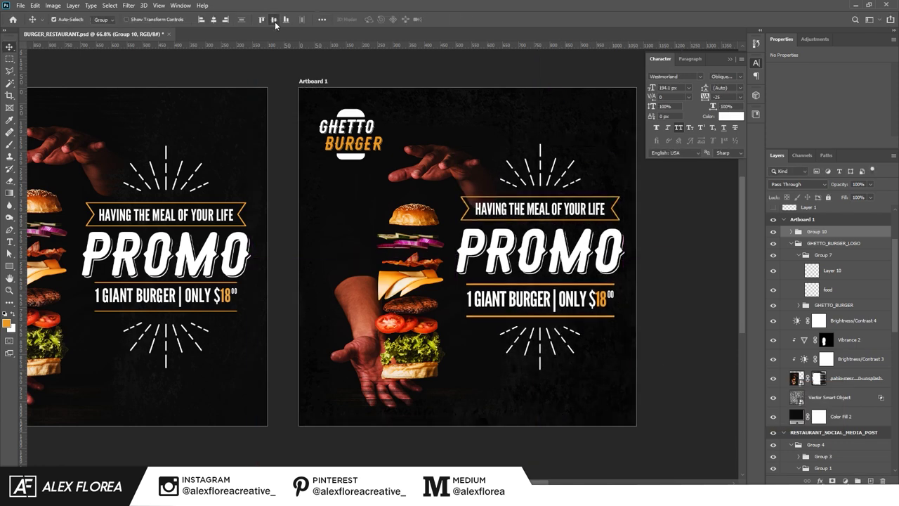
pyautogui.press('Left')
pyautogui.press('Left')
pyautogui.press('Left')
pyautogui.press('Left')
pyautogui.press('Left')
pyautogui.press('Left')
# Step: Select the pablo-merchan burger photo and shift it slightly left to X -9 px
pyautogui.click(853, 380)
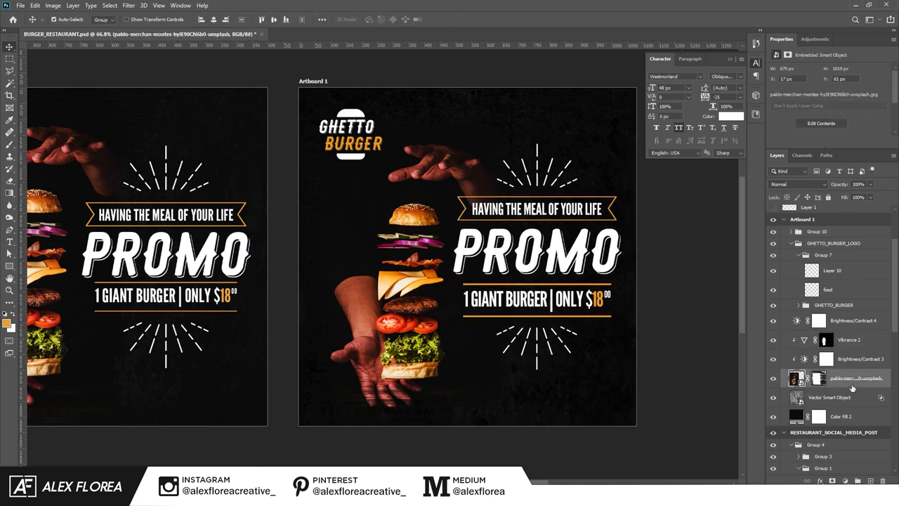
pyautogui.press('Left')
pyautogui.press('Left')
pyautogui.press('Left')
pyautogui.press('Left')
pyautogui.press('Left')
pyautogui.press('Left')
pyautogui.scroll(-2, 631, 399)
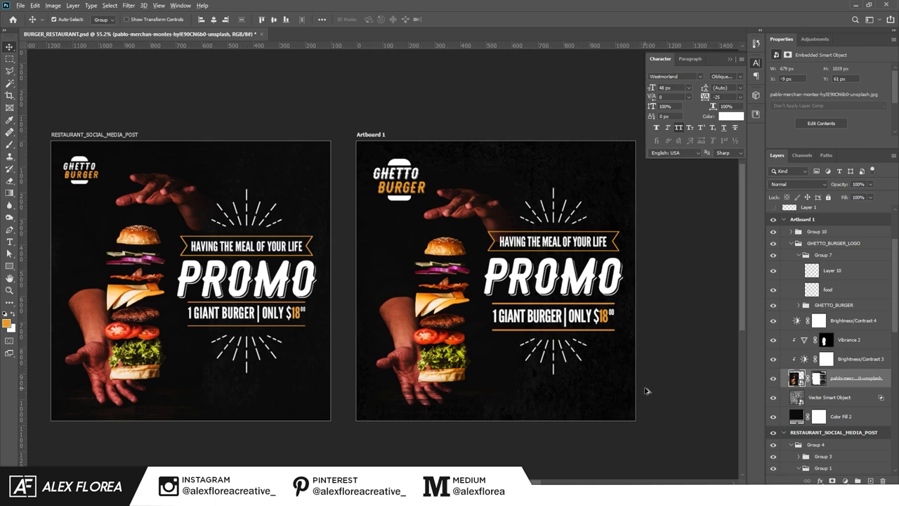
pyautogui.scroll(1, 647, 390)
pyautogui.scroll(1, 597, 415)
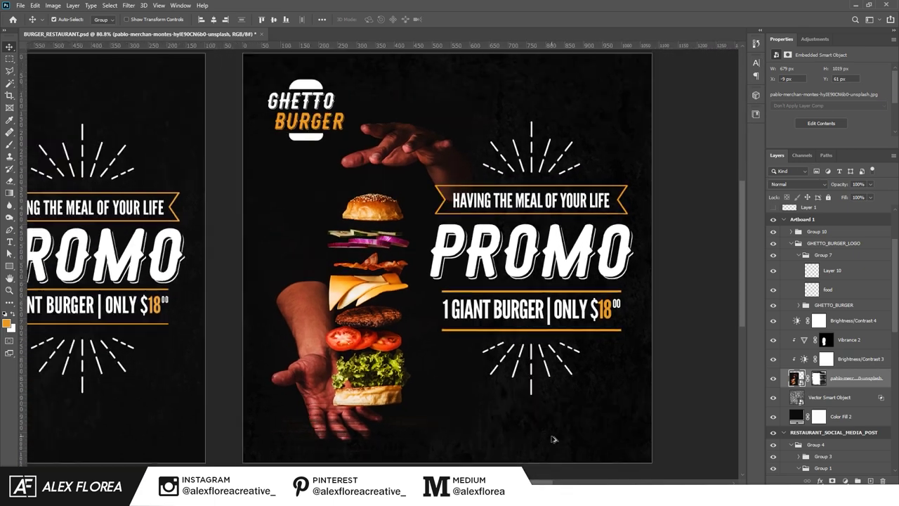